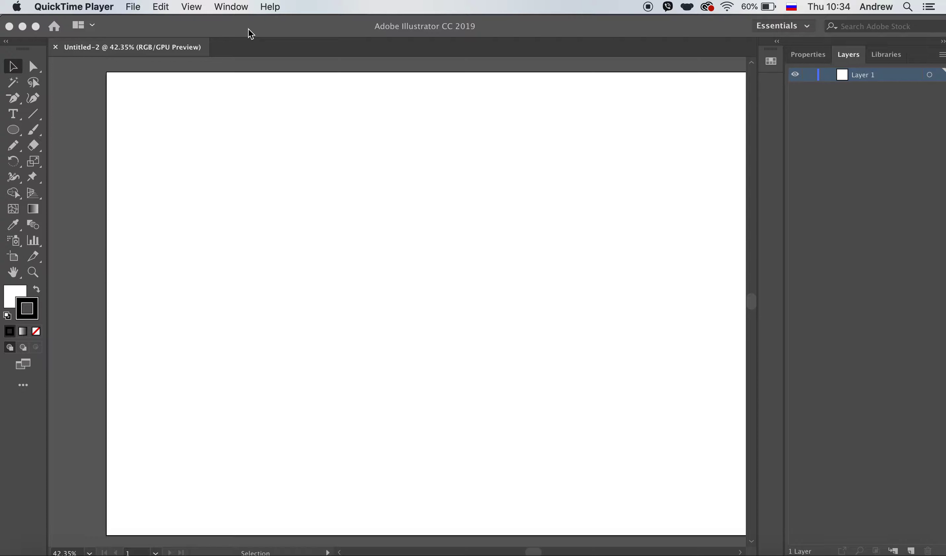
# Step: Open the Symbols panel from the Window menu beside the blank document
pyautogui.click(231, 6)
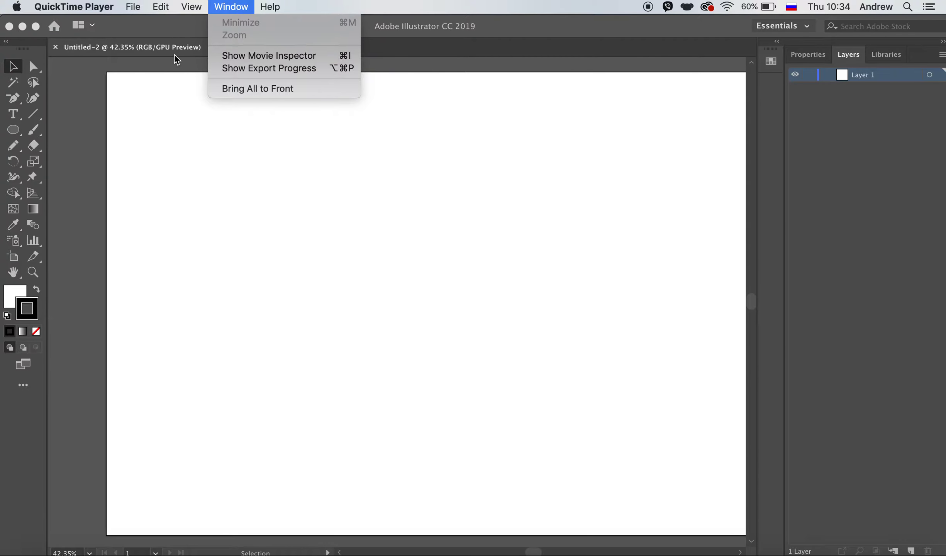
pyautogui.click(178, 30)
pyautogui.click(357, 8)
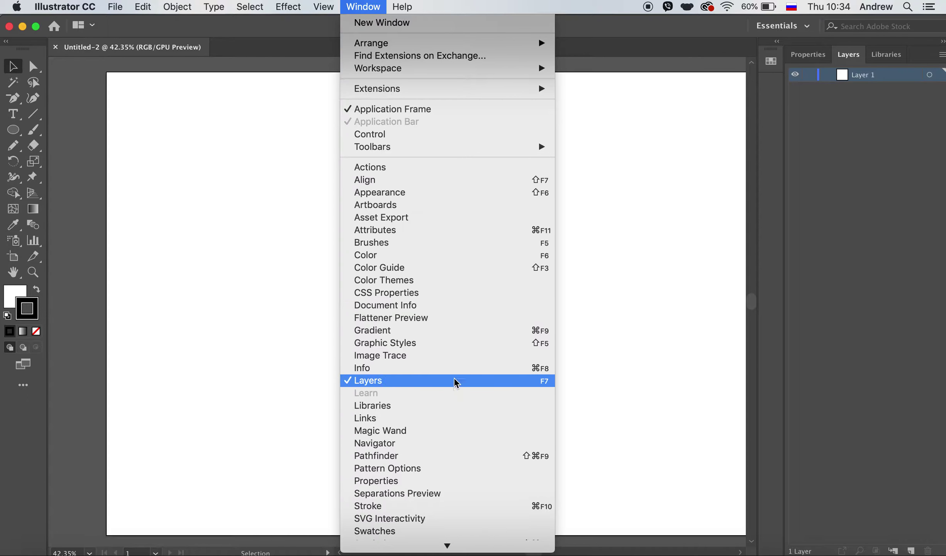
pyautogui.scroll(-5, 463, 530)
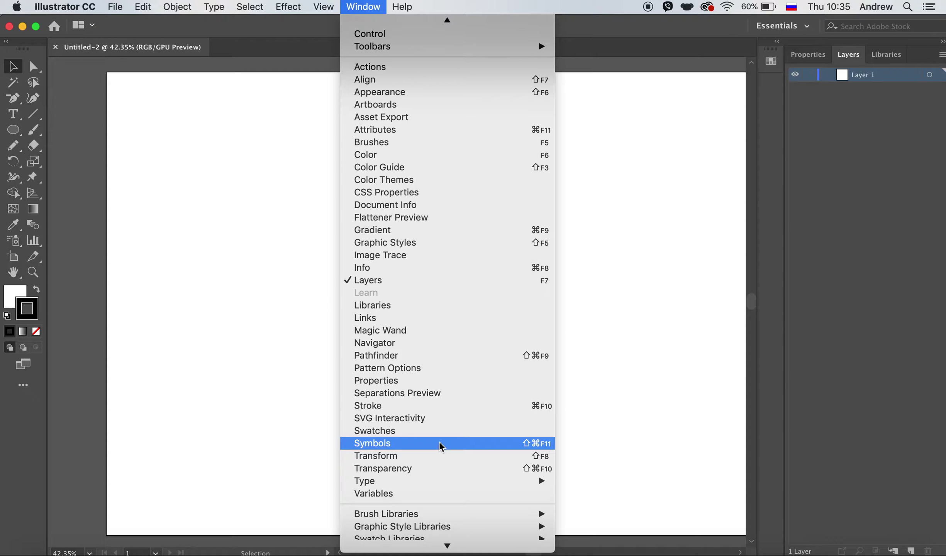
pyautogui.click(439, 443)
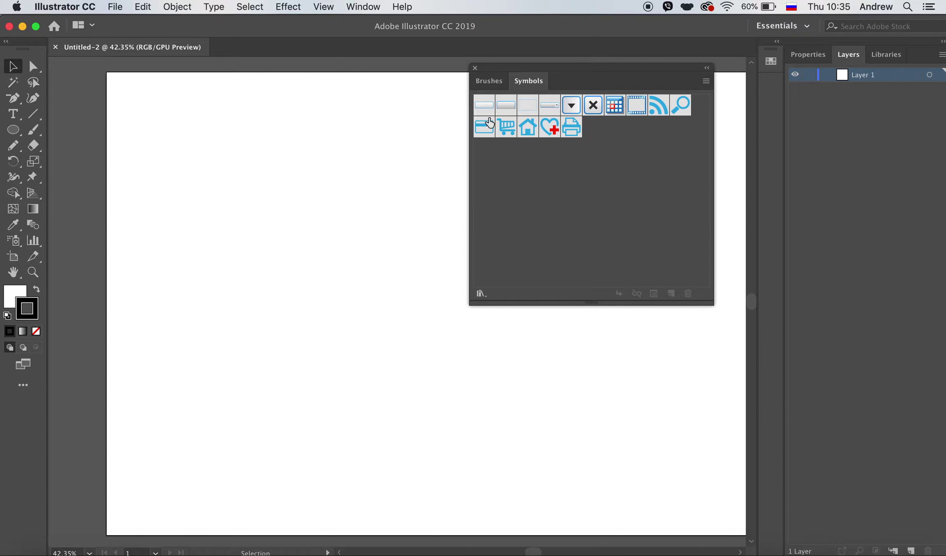
# Step: Open the Celebration symbol library and enlarge its panel to show every symbol
pyautogui.click(707, 82)
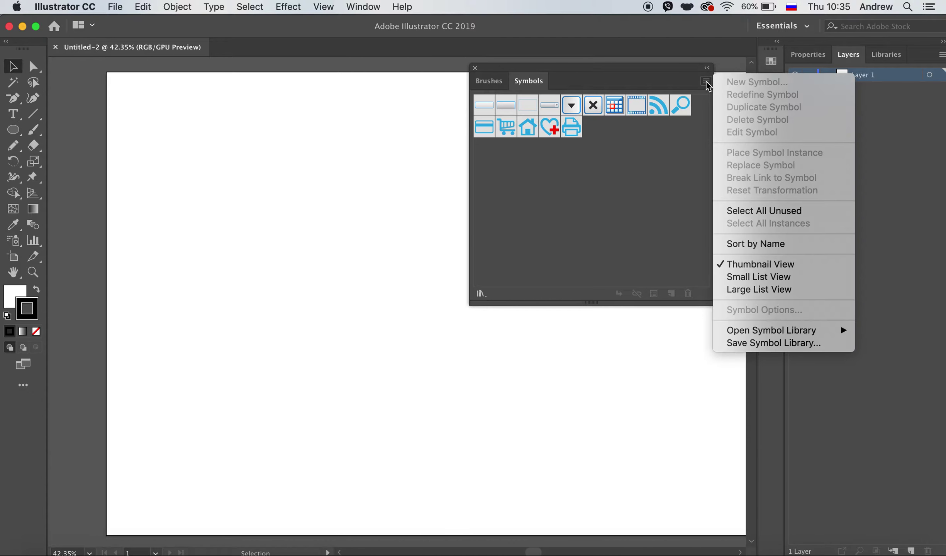
pyautogui.moveTo(771, 331)
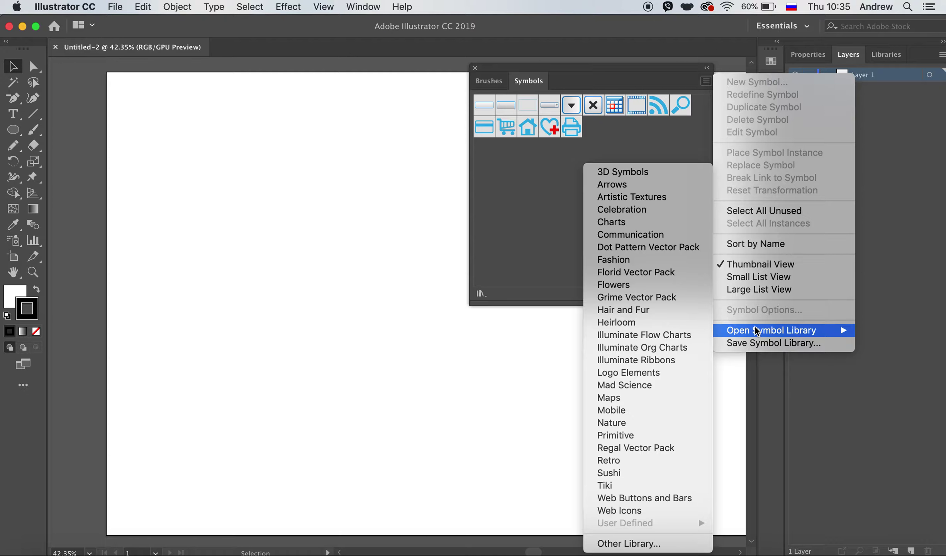
pyautogui.click(625, 213)
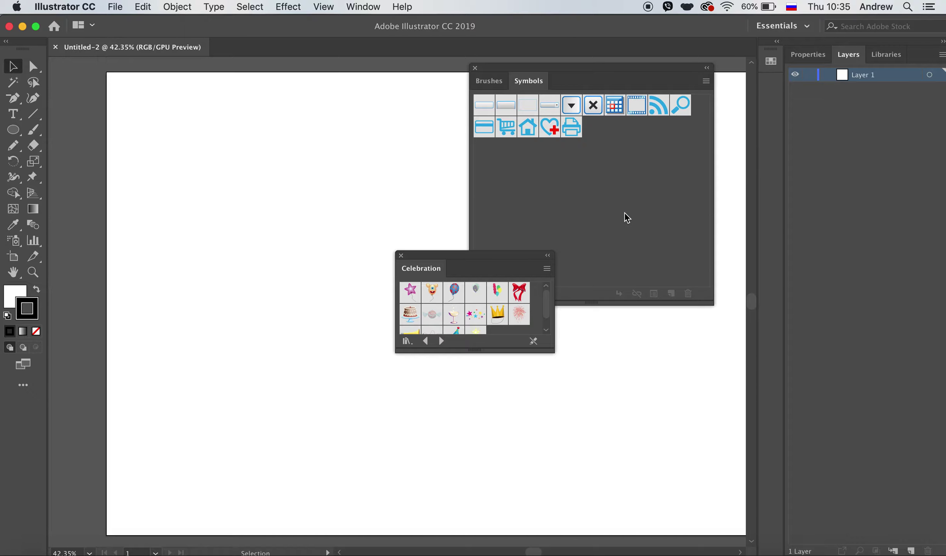
pyautogui.moveTo(553, 345); pyautogui.dragTo(641, 487)
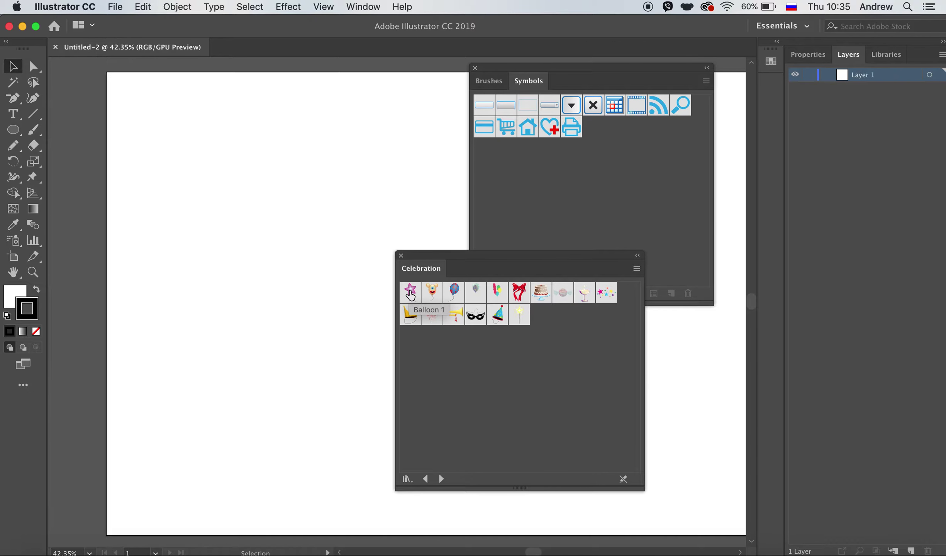
# Step: Place the star, face and grey balloon symbols onto the artboard
pyautogui.moveTo(410, 295)
pyautogui.mouseDown()
pyautogui.moveTo(329, 266)
pyautogui.moveTo(394, 237)
pyautogui.moveTo(382, 212)
pyautogui.mouseUp()
pyautogui.click(475, 293)
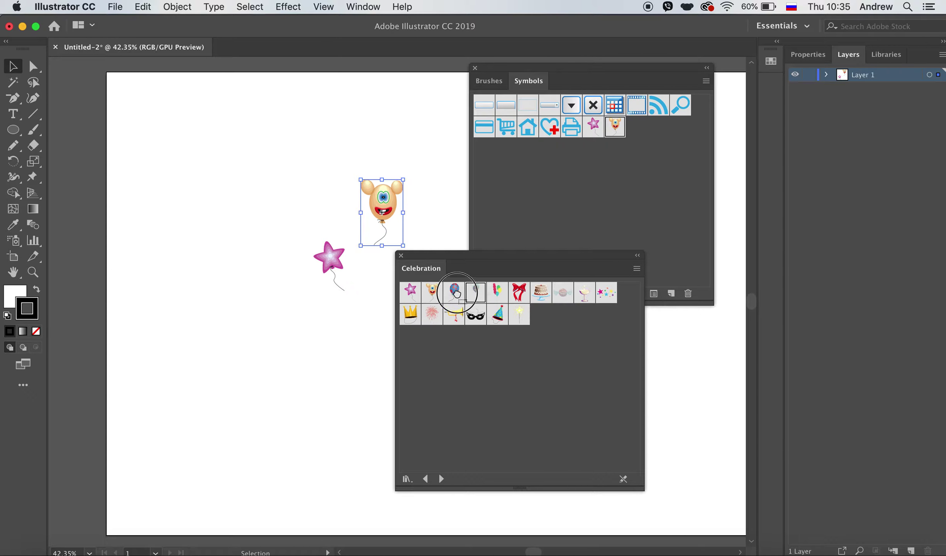
pyautogui.moveTo(296, 327); pyautogui.dragTo(294, 325)
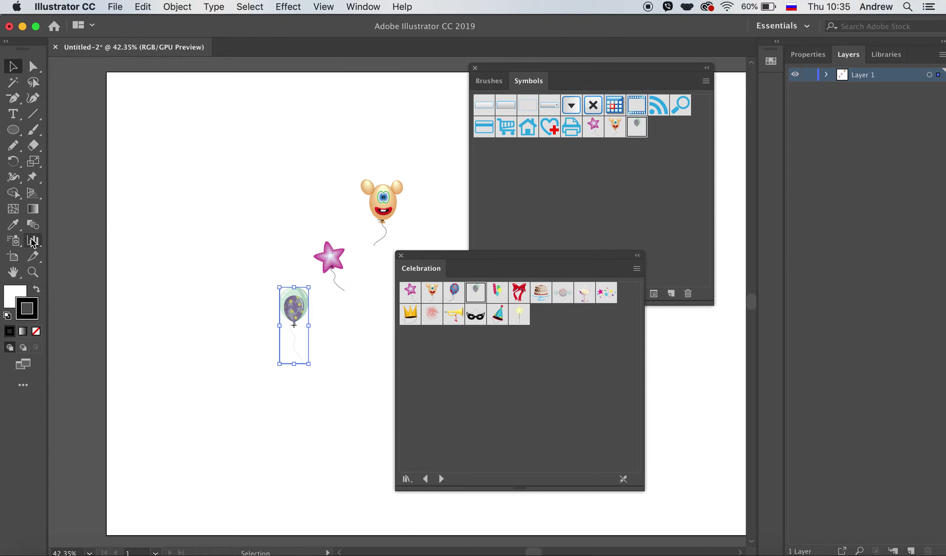
pyautogui.click(16, 243)
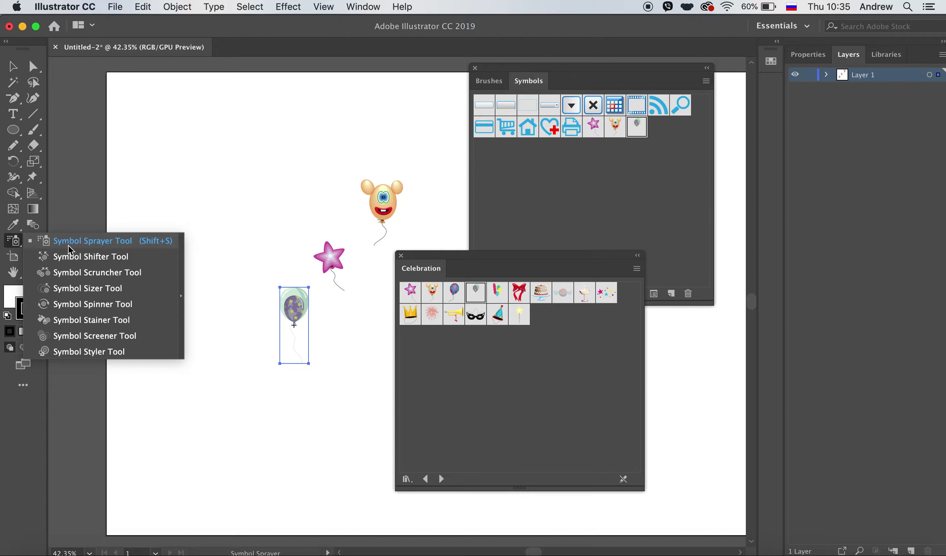
pyautogui.click(118, 244)
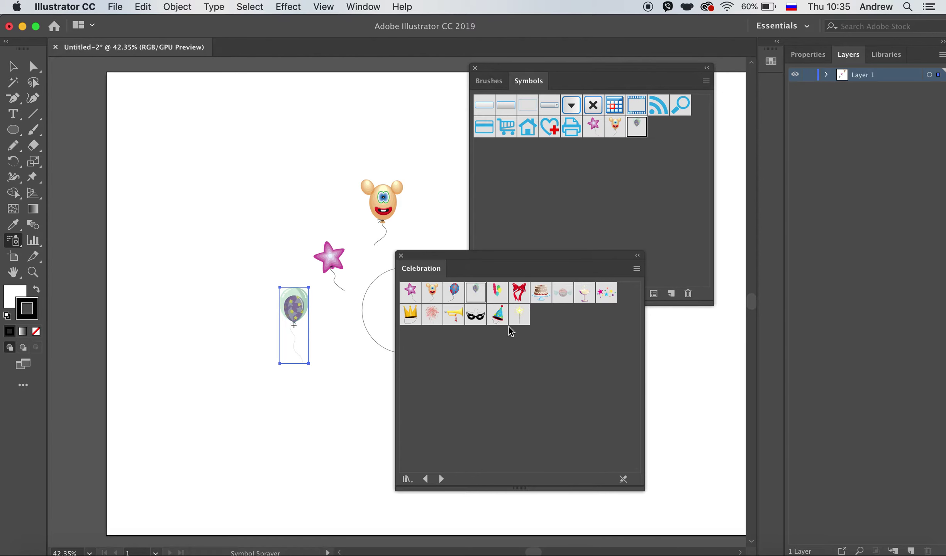
# Step: Spray the confetti star symbol across the artboard with a resized Symbol Sprayer brush
pyautogui.click(606, 294)
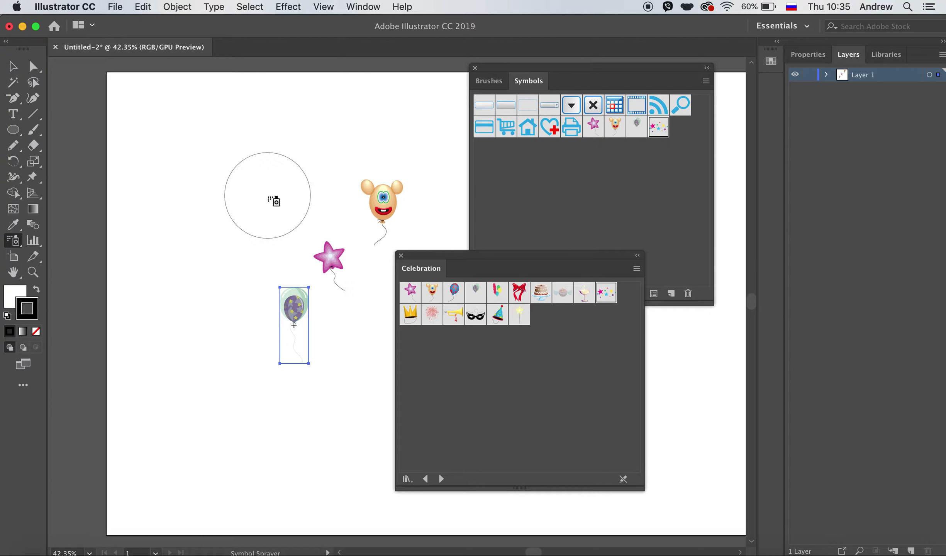
pyautogui.press(']')
pyautogui.press(']')
pyautogui.press(']')
pyautogui.press(']')
pyautogui.press('[')
pyautogui.press('[')
pyautogui.press('[')
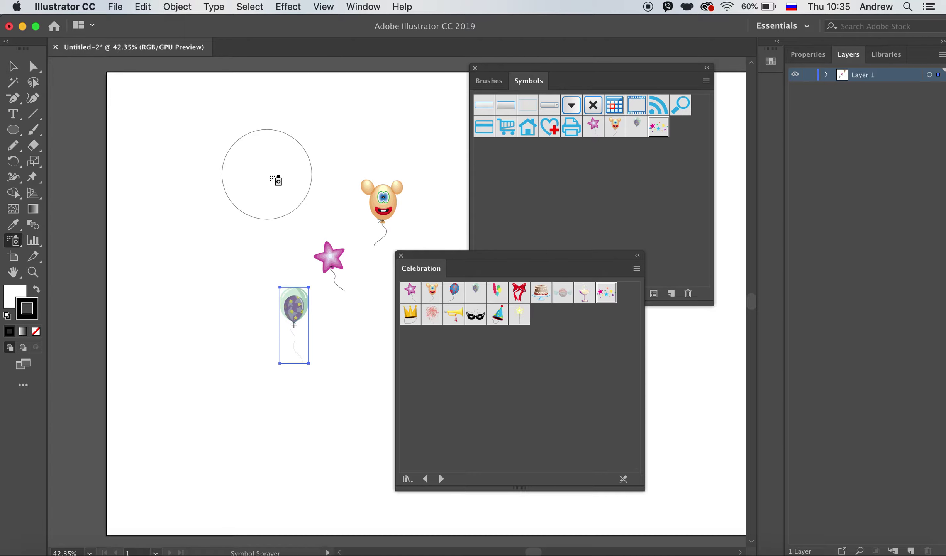
pyautogui.moveTo(266, 174)
pyautogui.mouseDown()
pyautogui.moveTo(233, 228)
pyautogui.moveTo(306, 154)
pyautogui.moveTo(224, 275)
pyautogui.moveTo(317, 345)
pyautogui.moveTo(307, 242)
pyautogui.moveTo(252, 275)
pyautogui.moveTo(354, 173)
pyautogui.moveTo(384, 218)
pyautogui.moveTo(361, 302)
pyautogui.moveTo(336, 309)
pyautogui.mouseUp()
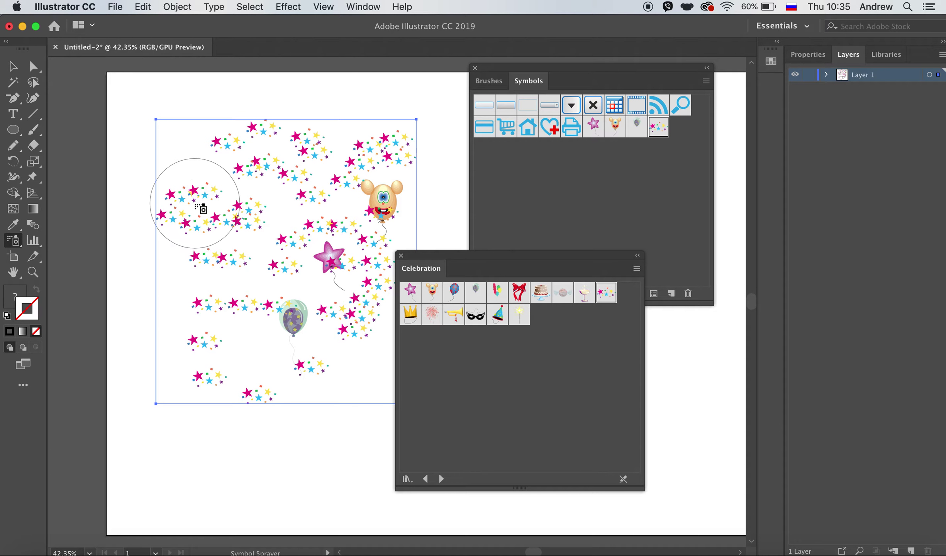
pyautogui.click(13, 245)
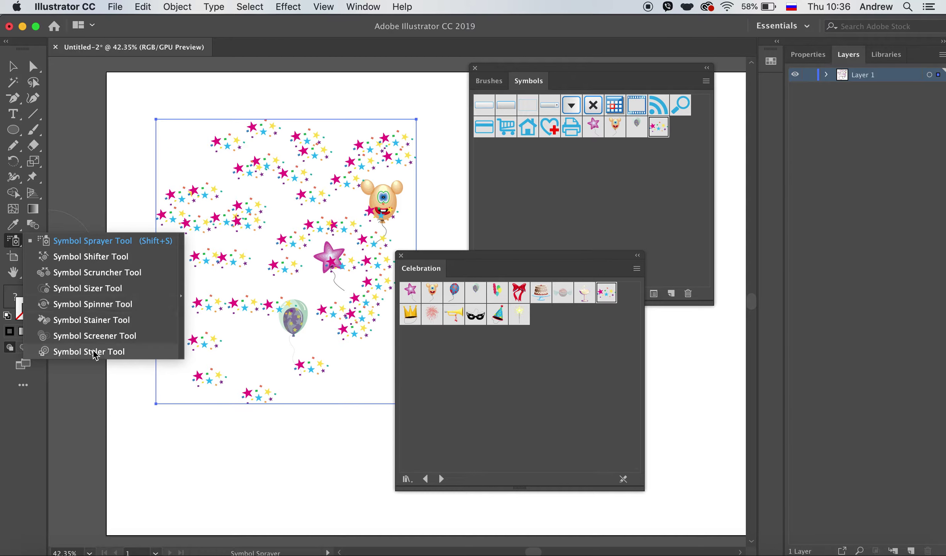
# Step: Shift the confetti stars into clusters and enlarge those near the middle and lower left
pyautogui.click(97, 256)
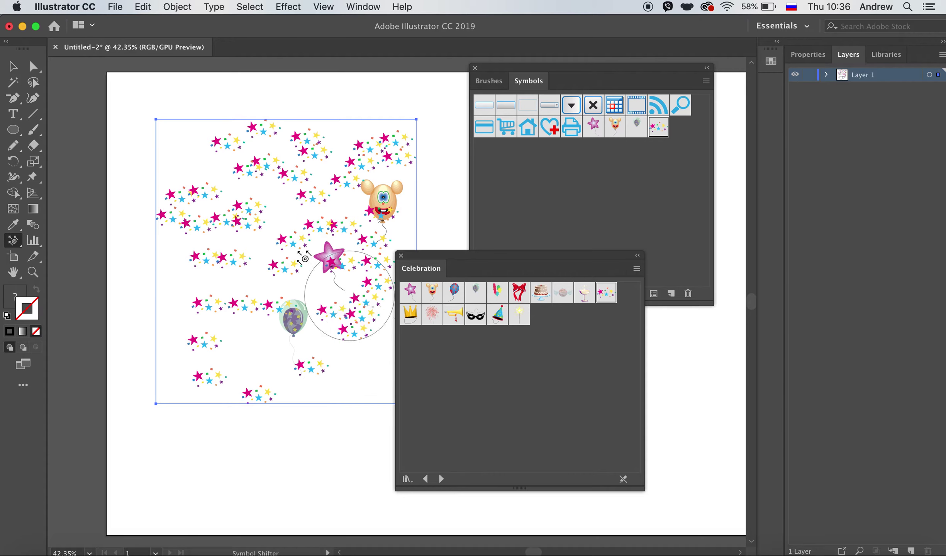
pyautogui.moveTo(193, 205)
pyautogui.mouseDown()
pyautogui.moveTo(251, 217)
pyautogui.moveTo(283, 251)
pyautogui.moveTo(254, 165)
pyautogui.moveTo(326, 201)
pyautogui.moveTo(300, 249)
pyautogui.moveTo(258, 212)
pyautogui.moveTo(325, 238)
pyautogui.moveTo(338, 154)
pyautogui.moveTo(273, 238)
pyautogui.mouseUp()
pyautogui.click(12, 240)
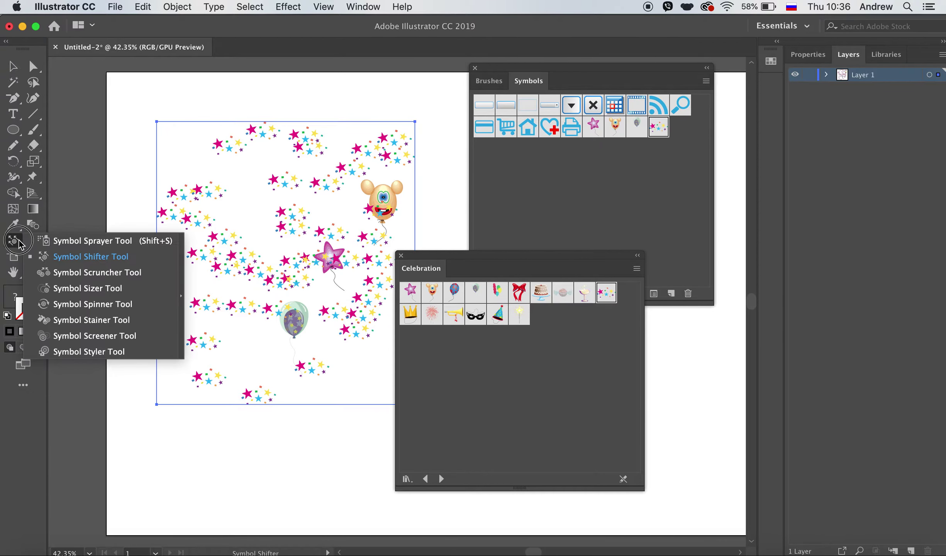
pyautogui.click(95, 289)
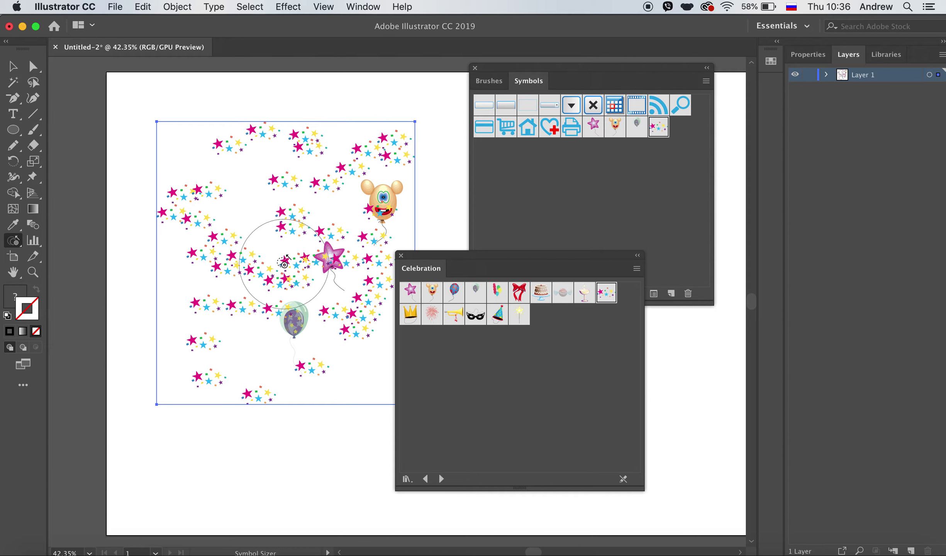
pyautogui.moveTo(284, 275); pyautogui.dragTo(270, 276)
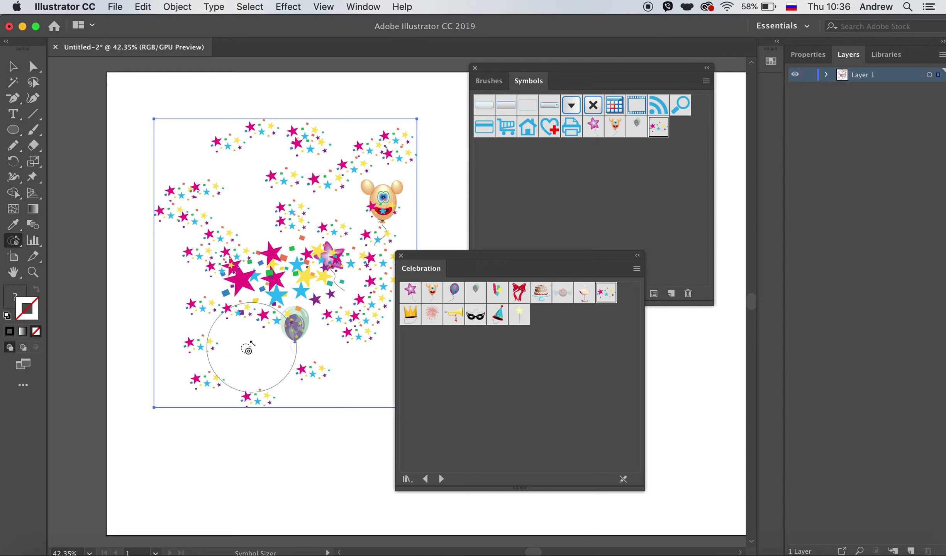
pyautogui.moveTo(205, 369)
pyautogui.mouseDown()
pyautogui.moveTo(212, 343)
pyautogui.moveTo(186, 211)
pyautogui.moveTo(190, 168)
pyautogui.moveTo(201, 211)
pyautogui.mouseUp()
# Step: Rotate the confetti stars near the top and around the central cluster with Symbol Spinner
pyautogui.click(15, 247)
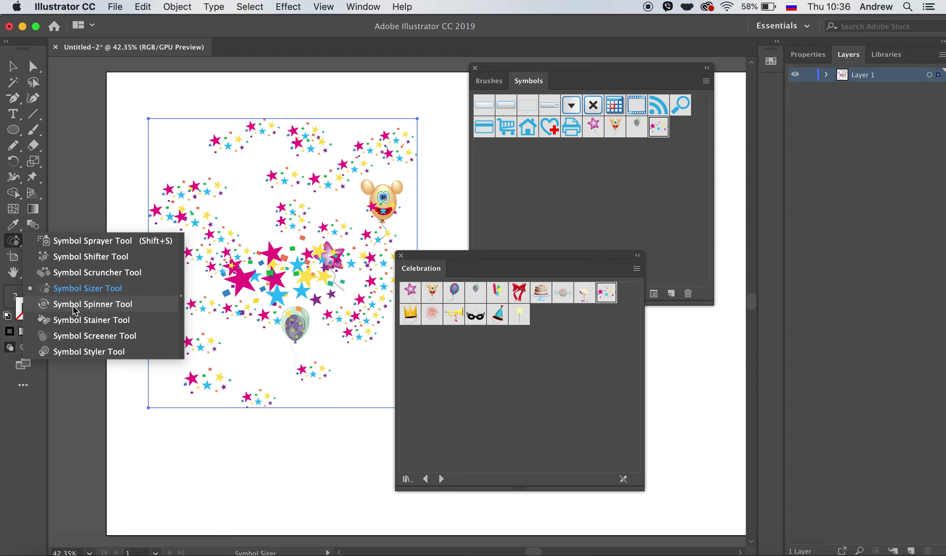
pyautogui.click(92, 304)
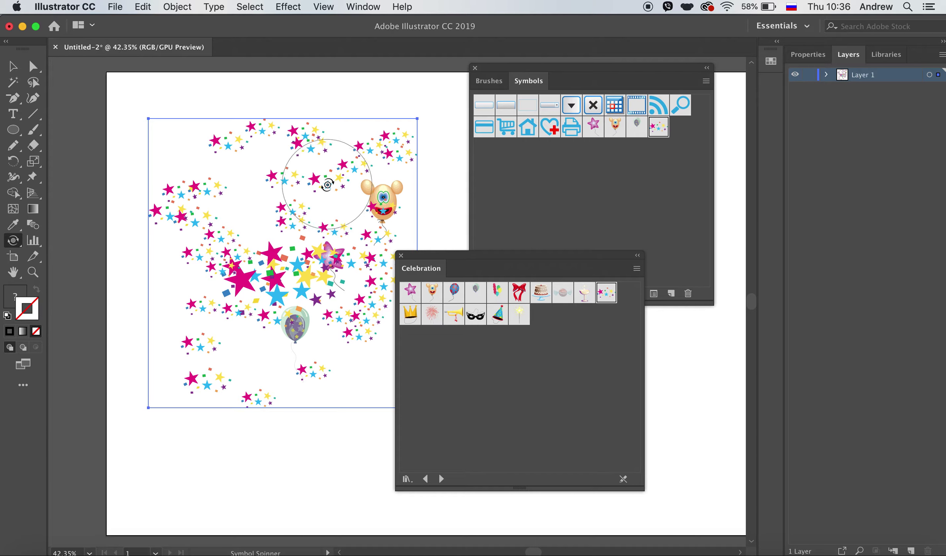
pyautogui.moveTo(275, 170)
pyautogui.mouseDown()
pyautogui.moveTo(277, 185)
pyautogui.moveTo(232, 148)
pyautogui.moveTo(249, 144)
pyautogui.moveTo(222, 186)
pyautogui.mouseUp()
pyautogui.moveTo(253, 127)
pyautogui.mouseDown()
pyautogui.moveTo(255, 179)
pyautogui.moveTo(180, 211)
pyautogui.mouseUp()
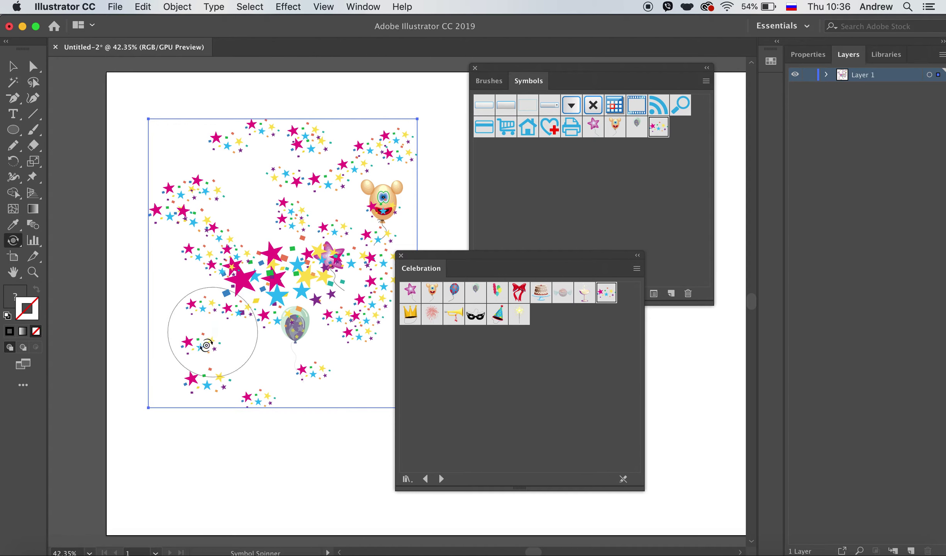
# Step: Delete the sprayed star set and all three balloons from the artboard
pyautogui.click(11, 70)
pyautogui.press('Delete')
pyautogui.click(386, 211)
pyautogui.press('Delete')
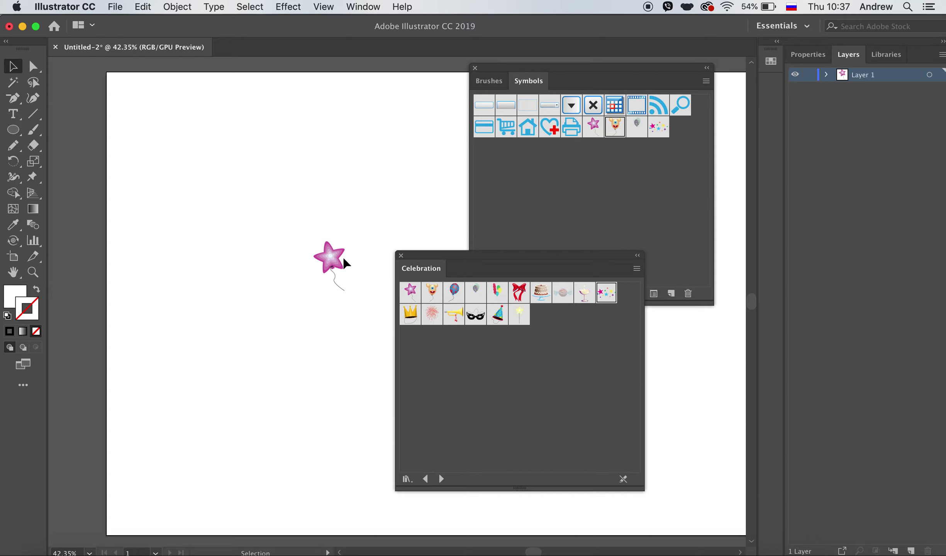
pyautogui.click(330, 256)
pyautogui.press('Delete')
# Step: Open the Maps symbol library, then close the floating symbol library panel
pyautogui.moveTo(468, 260); pyautogui.dragTo(553, 264)
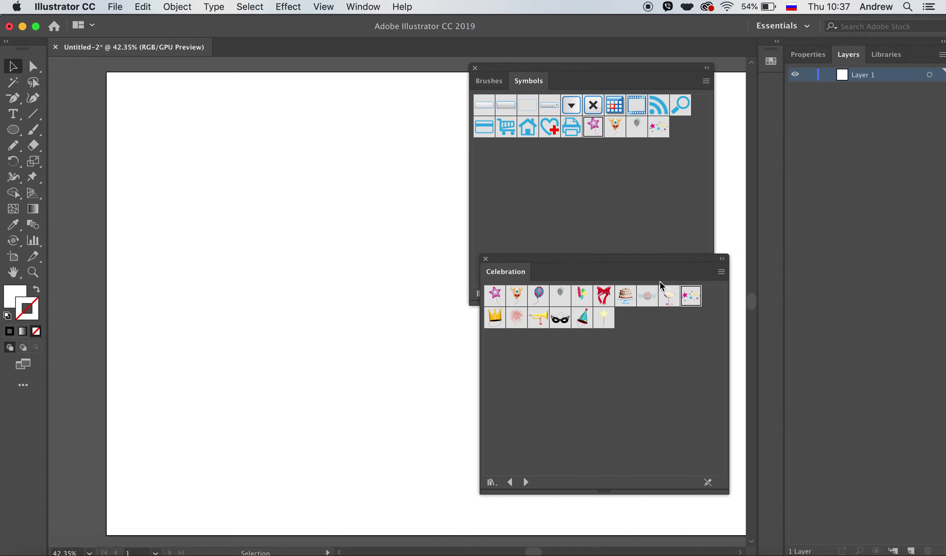
pyautogui.click(706, 81)
pyautogui.moveTo(771, 330)
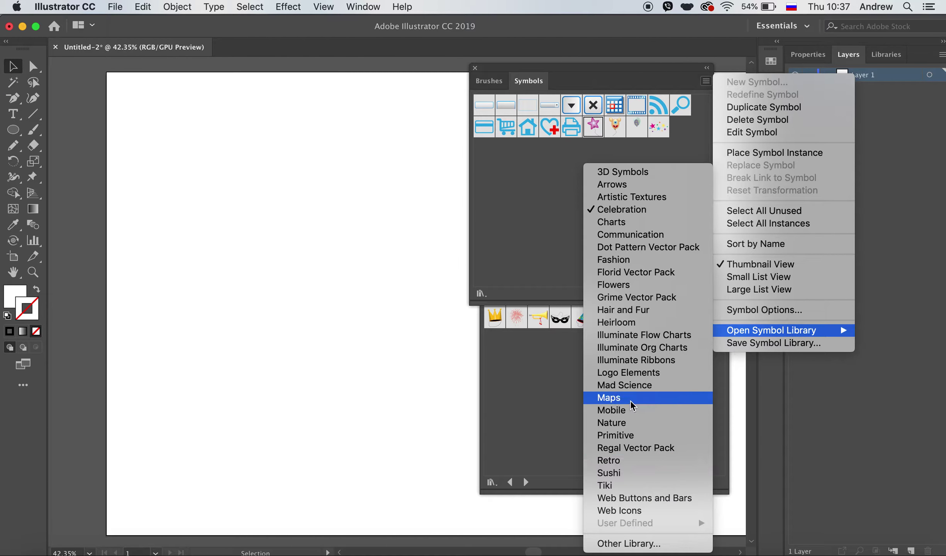
pyautogui.click(630, 402)
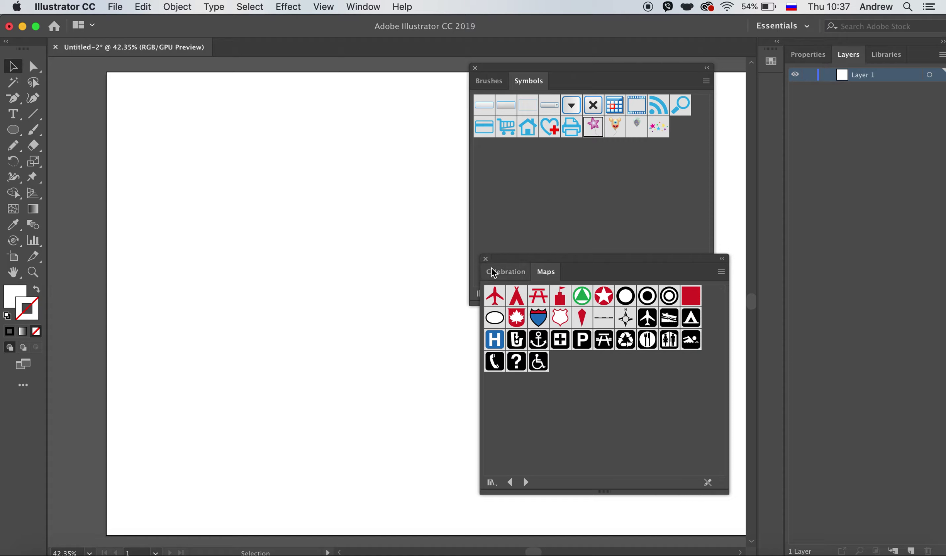
pyautogui.click(485, 259)
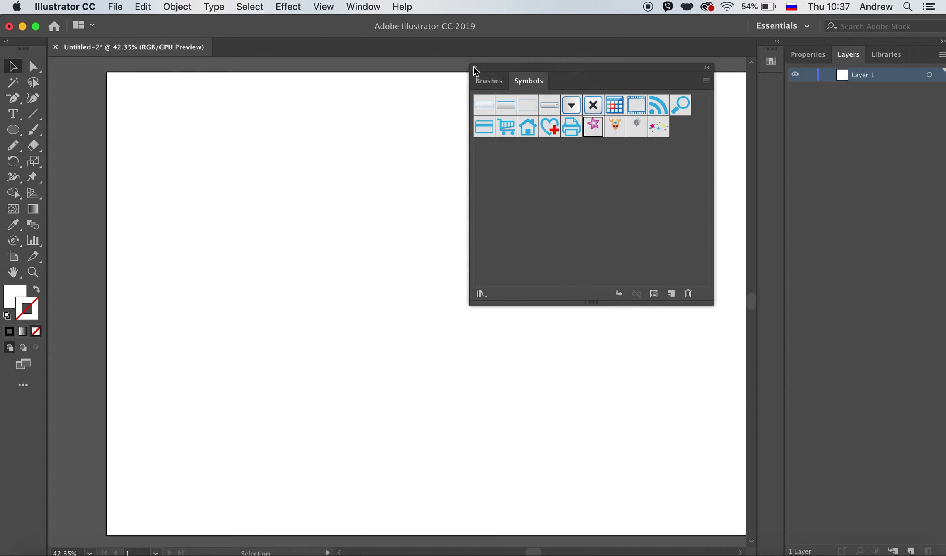
# Step: Draw an oval at the artboard's upper left and stroke it with the Leather Seam brush
pyautogui.click(490, 81)
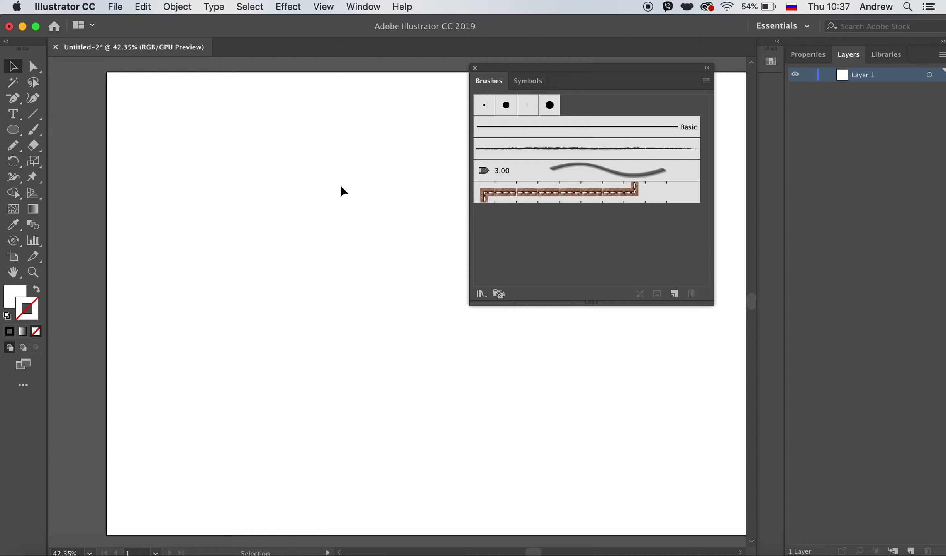
pyautogui.click(13, 130)
pyautogui.moveTo(212, 142); pyautogui.dragTo(315, 260)
pyautogui.click(516, 200)
# Step: Drag the Leather Seam brush artwork onto the artboard, enlarge it to inspect, then delete it
pyautogui.click(13, 66)
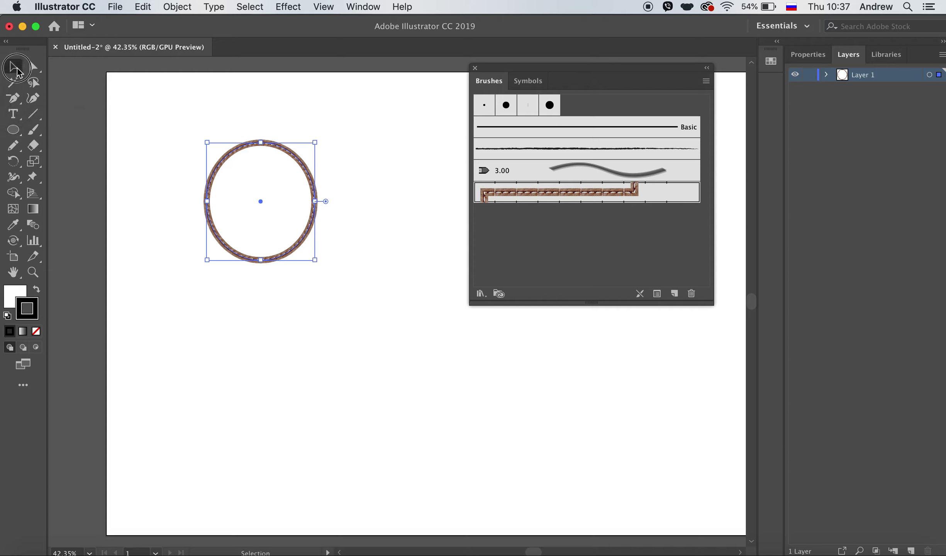
pyautogui.click(357, 181)
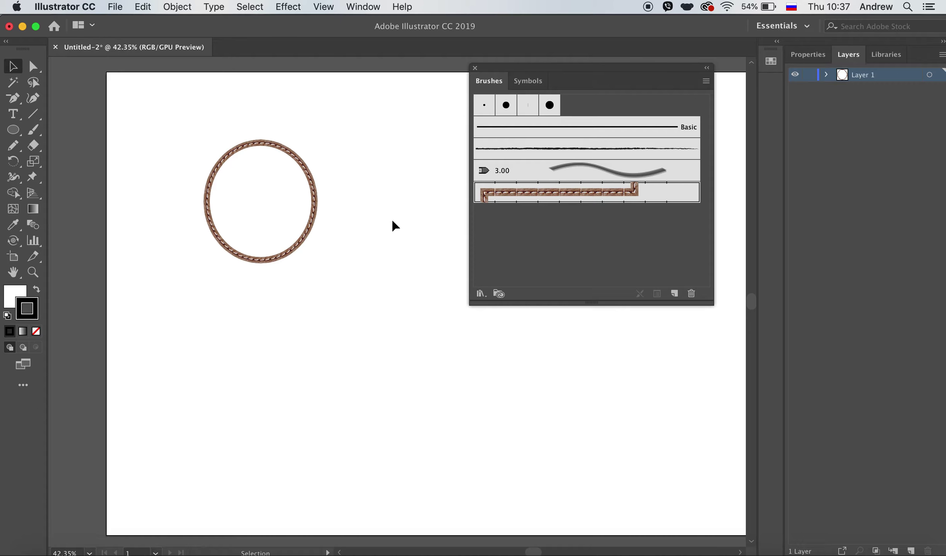
pyautogui.moveTo(497, 198); pyautogui.dragTo(292, 322)
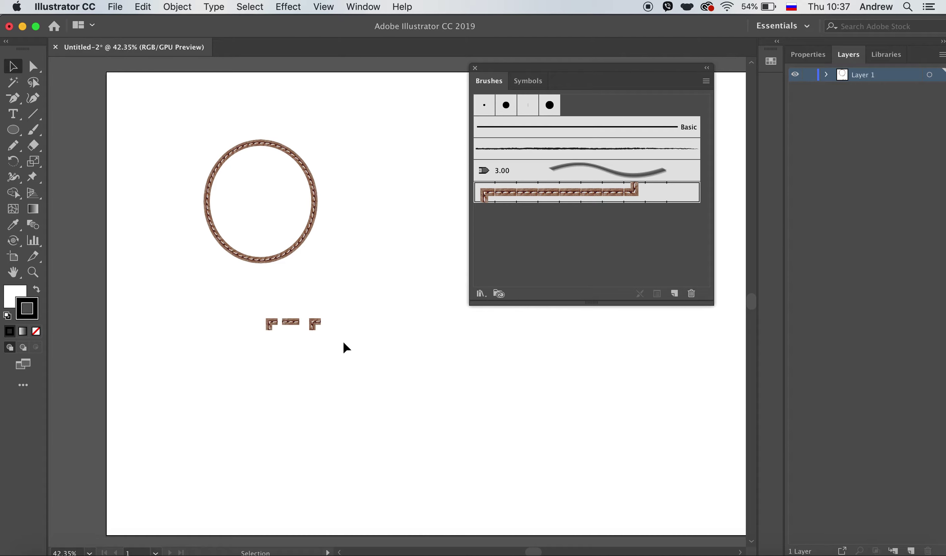
pyautogui.click(290, 326)
pyautogui.moveTo(321, 330); pyautogui.dragTo(470, 422)
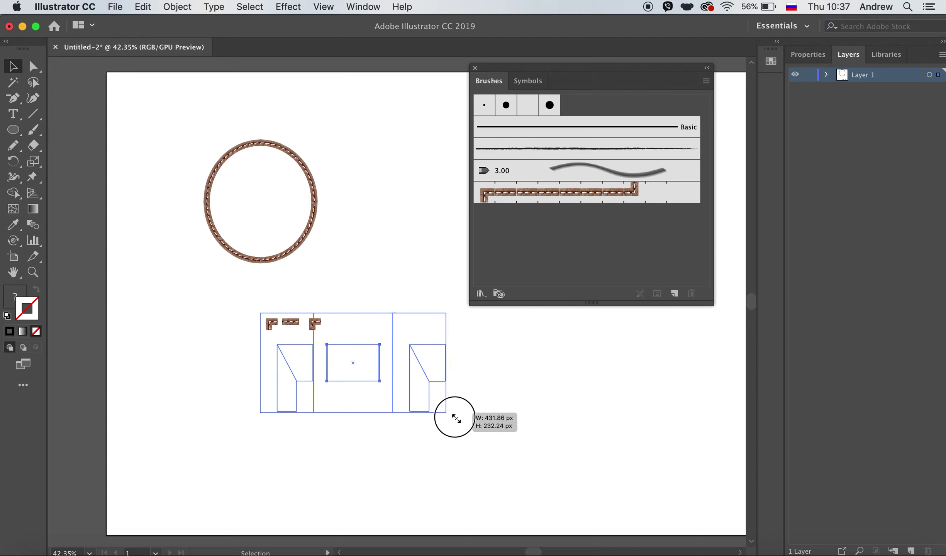
pyautogui.click(518, 403)
pyautogui.click(461, 373)
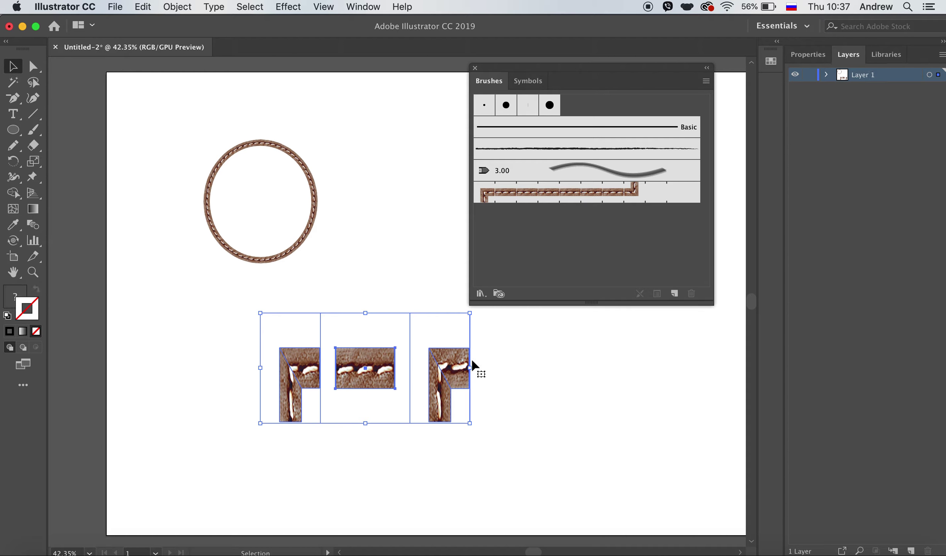
pyautogui.press('Delete')
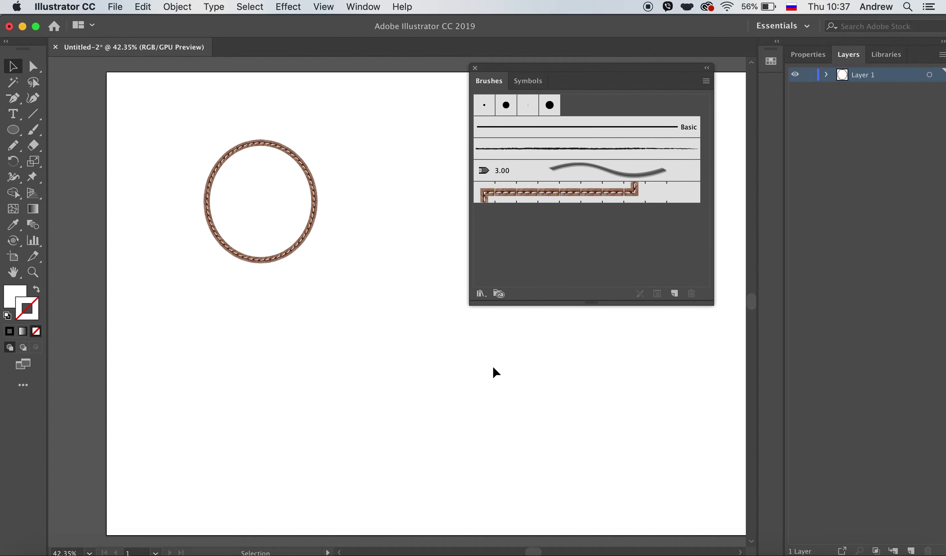
# Step: Open the Decorative_Banners and Seals brush library and enlarge its panel
pyautogui.click(706, 82)
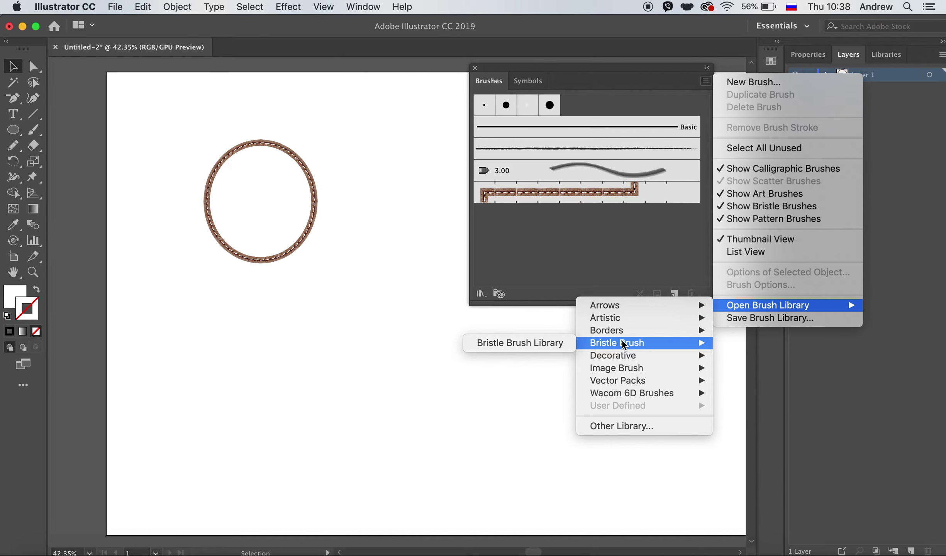
pyautogui.moveTo(613, 355)
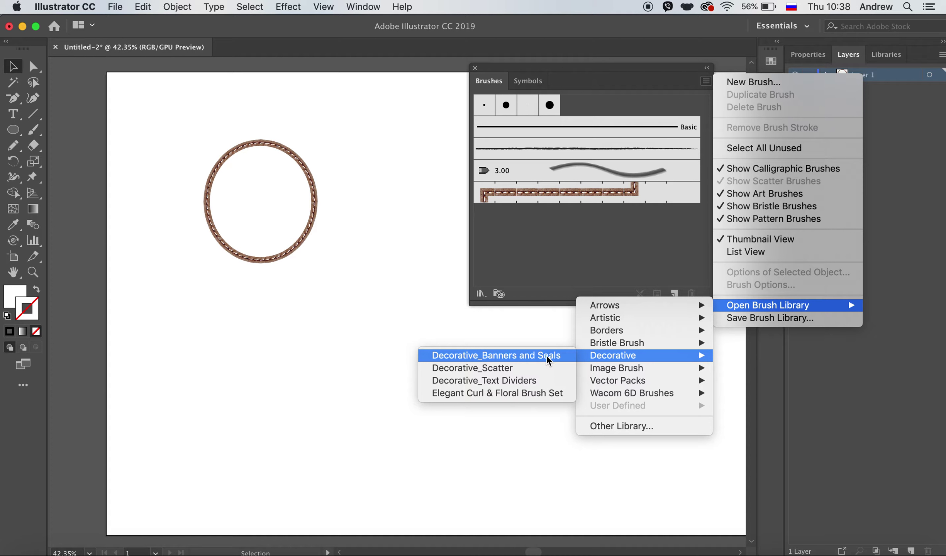
pyautogui.click(524, 356)
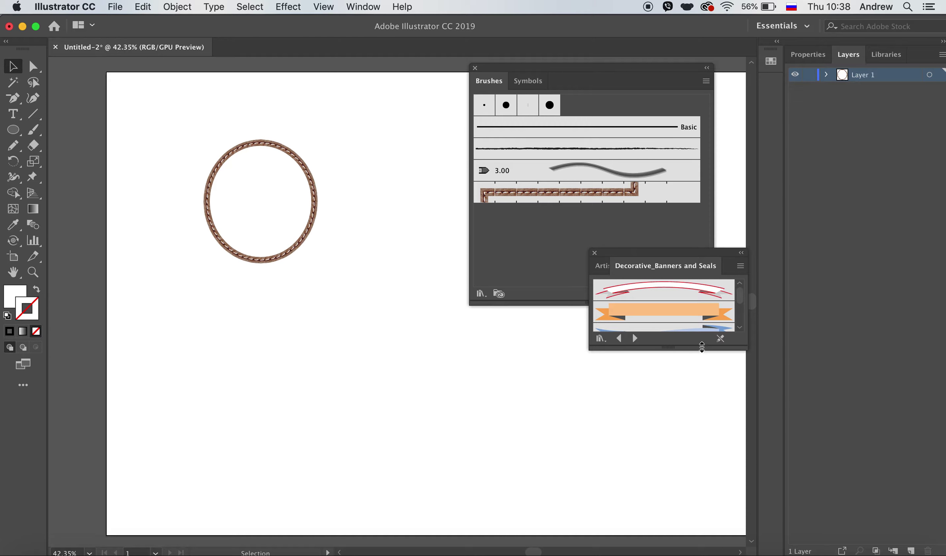
pyautogui.moveTo(702, 346); pyautogui.dragTo(736, 488)
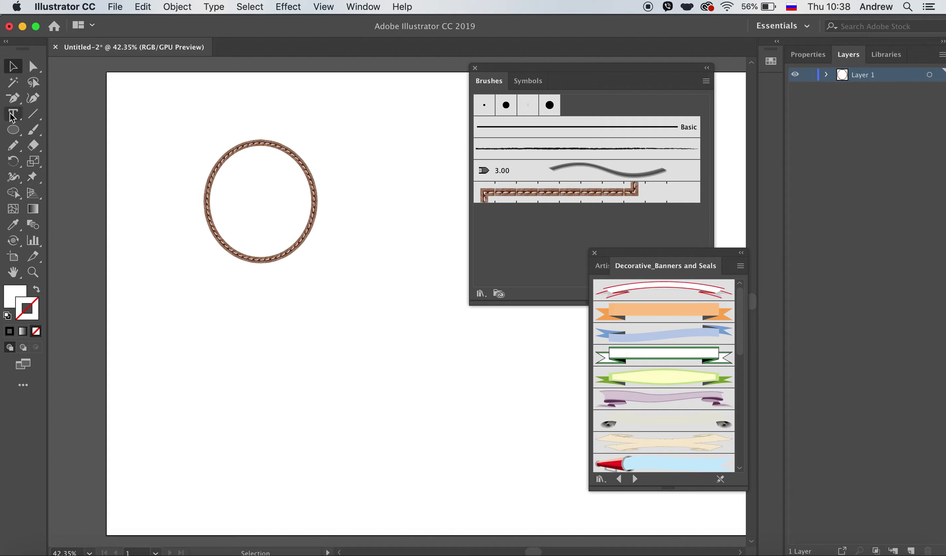
# Step: Paint a wavy stroke, try the green ribbon banner brush on it, then delete it
pyautogui.click(33, 116)
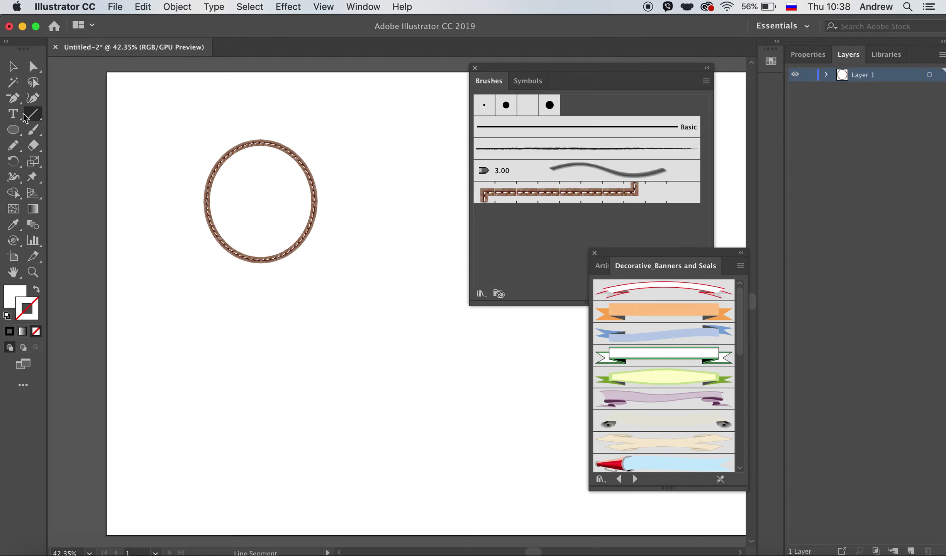
pyautogui.click(35, 132)
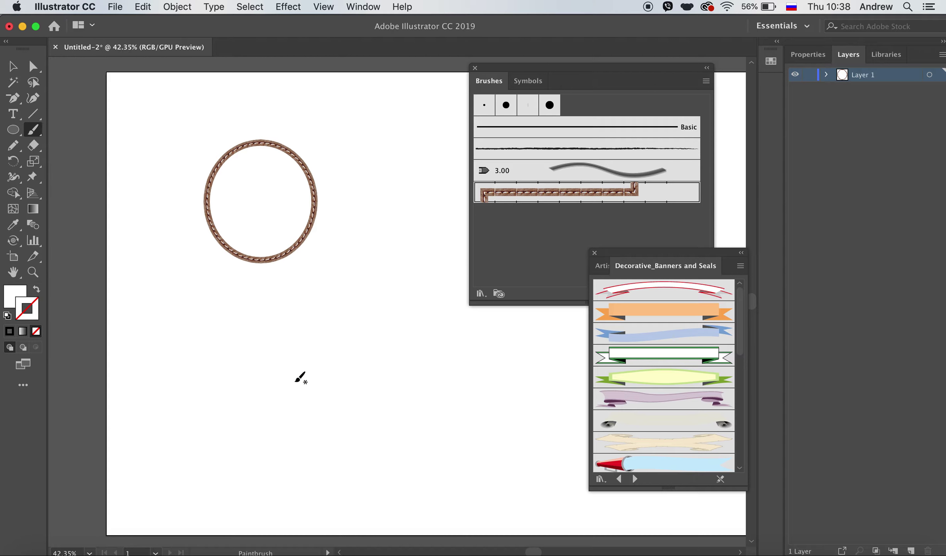
pyautogui.moveTo(198, 404)
pyautogui.mouseDown()
pyautogui.moveTo(478, 413)
pyautogui.moveTo(497, 397)
pyautogui.mouseUp()
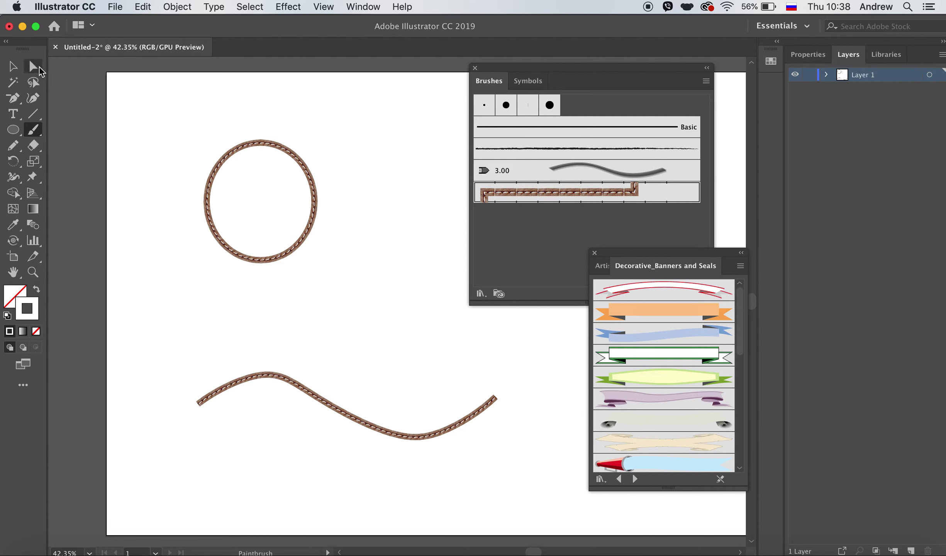
pyautogui.press('v')
pyautogui.click(345, 411)
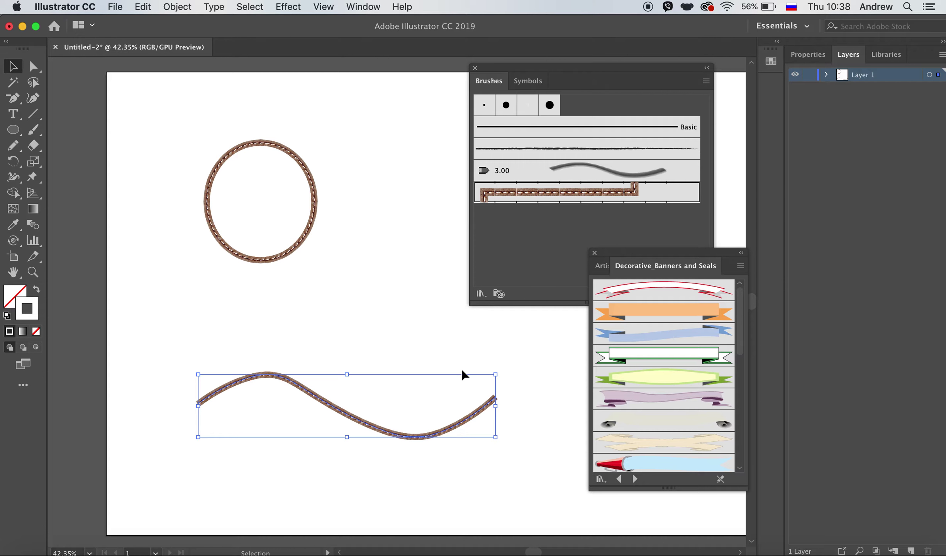
pyautogui.click(678, 360)
pyautogui.click(373, 344)
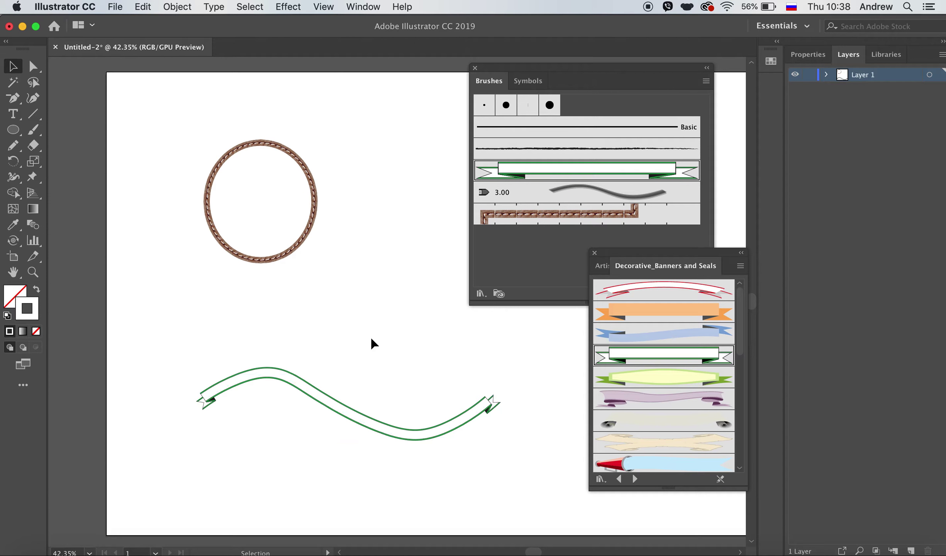
pyautogui.click(387, 421)
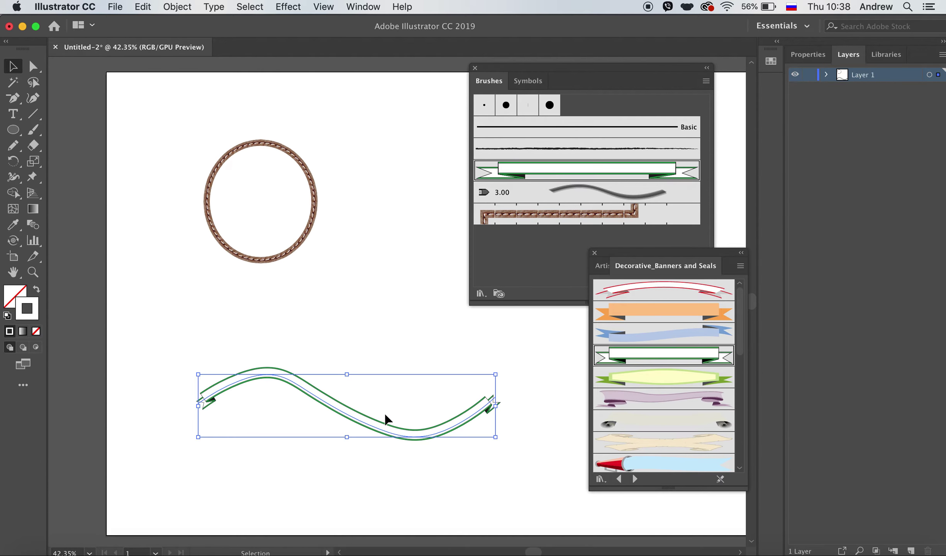
pyautogui.press('Delete')
# Step: Drag the blue ribbon banner onto the artboard, enlarge it and position it under the oval
pyautogui.moveTo(634, 335); pyautogui.dragTo(269, 361)
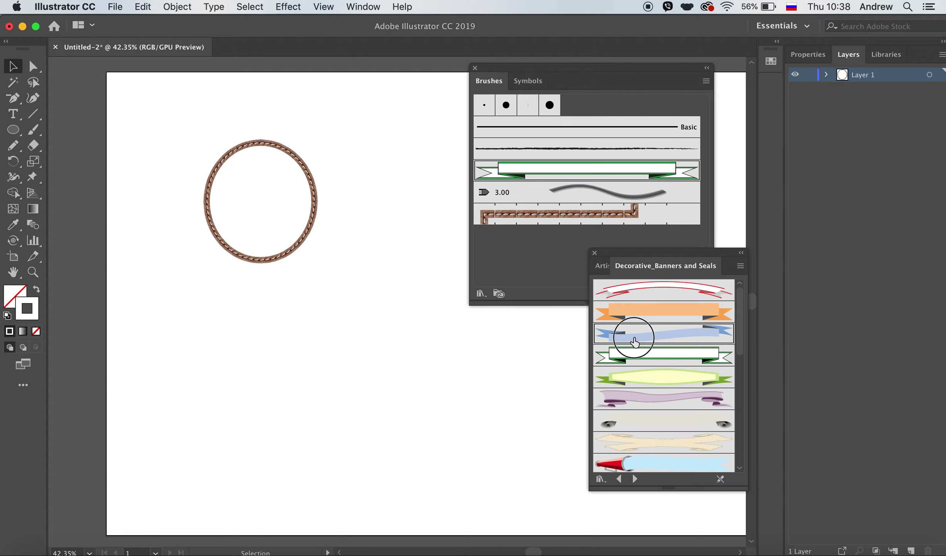
pyautogui.click(309, 368)
pyautogui.moveTo(316, 370); pyautogui.dragTo(469, 418)
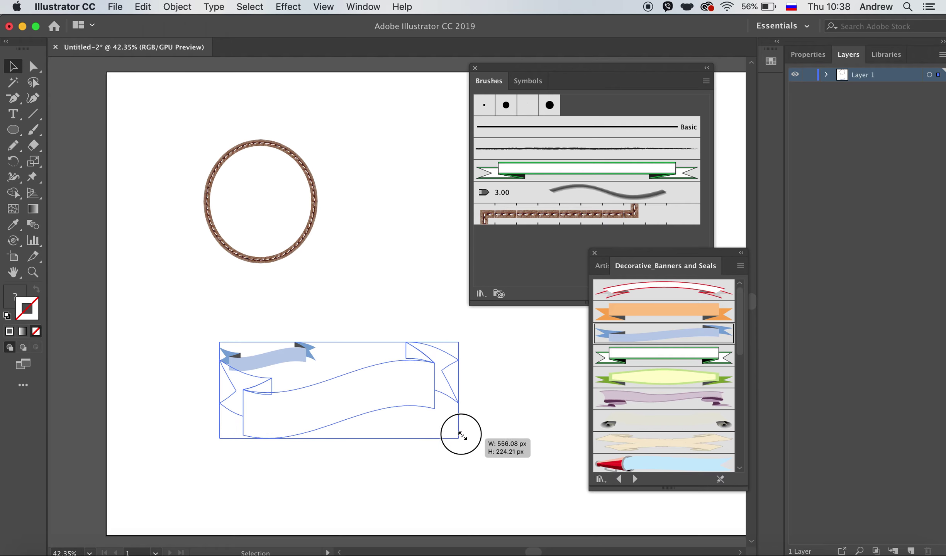
pyautogui.moveTo(388, 393); pyautogui.dragTo(337, 383)
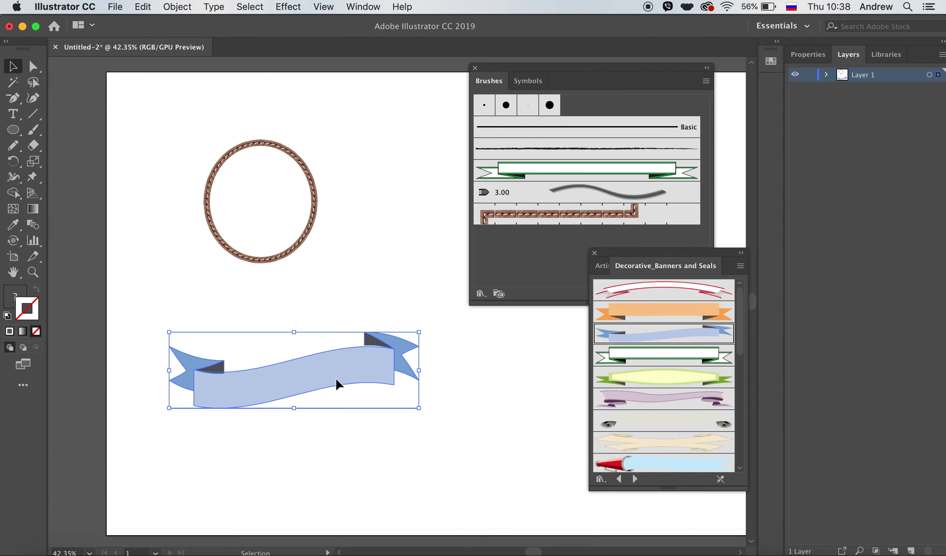
pyautogui.click(356, 284)
pyautogui.moveTo(324, 232); pyautogui.dragTo(410, 416)
pyautogui.moveTo(383, 360); pyautogui.dragTo(382, 319)
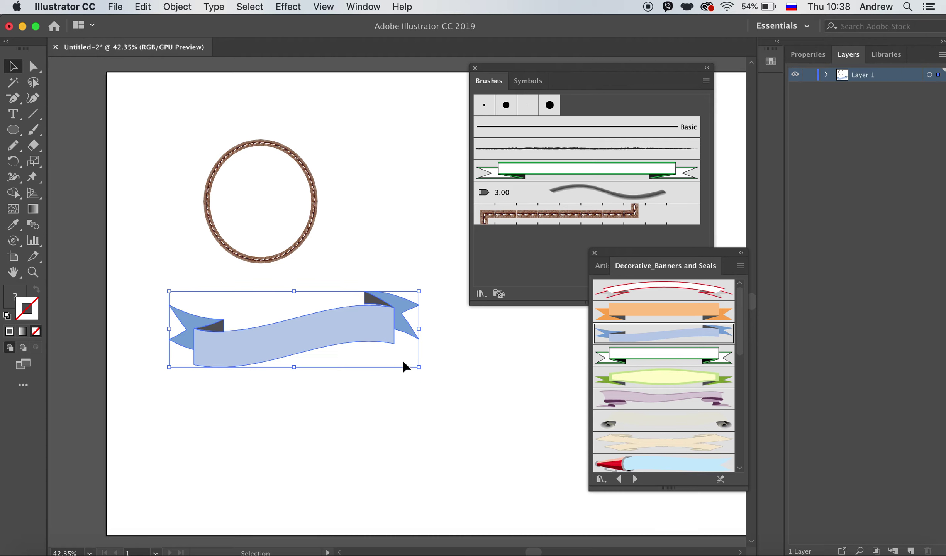
# Step: Drill into the banner's nested groups in isolation mode to select its main ribbon body
pyautogui.doubleClick(361, 330)
pyautogui.click(374, 338)
pyautogui.doubleClick(373, 338)
pyautogui.click(373, 338)
pyautogui.doubleClick(373, 337)
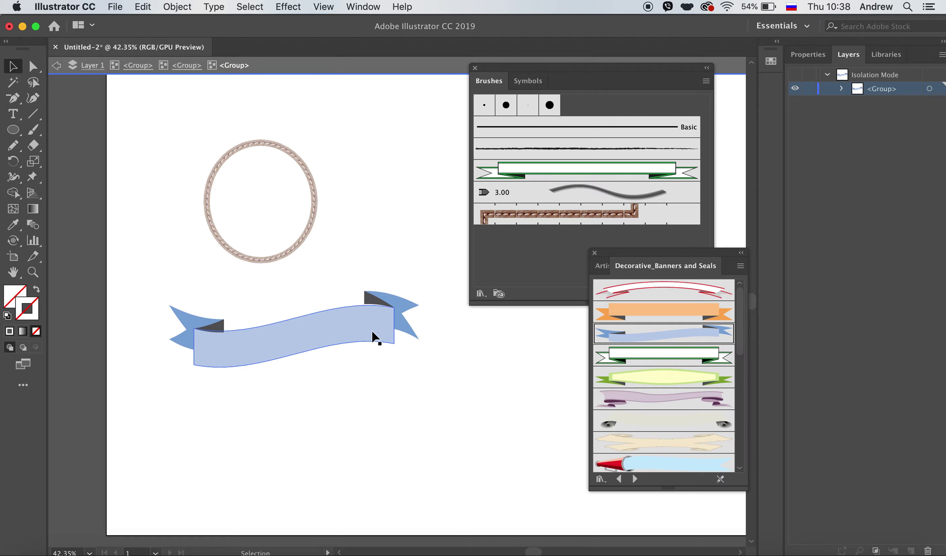
pyautogui.doubleClick(350, 332)
pyautogui.doubleClick(345, 329)
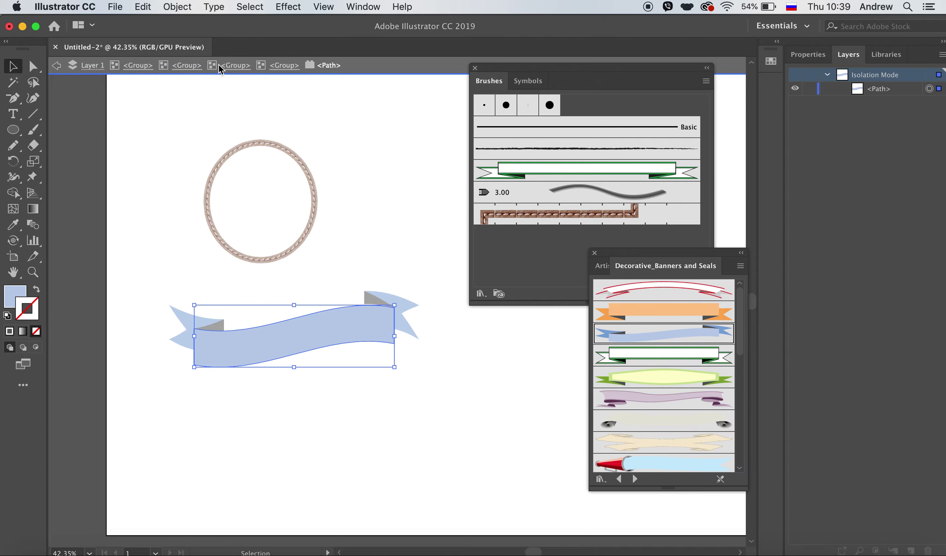
pyautogui.click(300, 280)
pyautogui.click(302, 342)
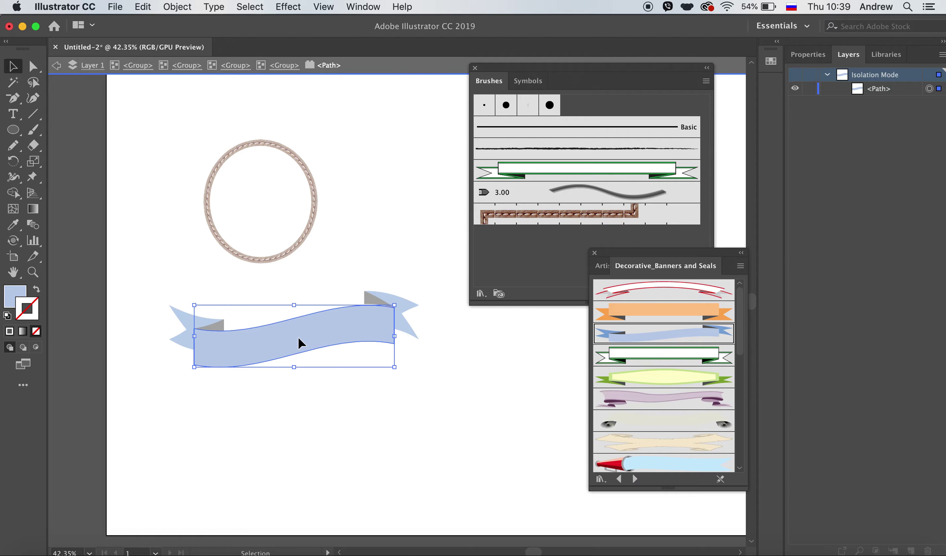
# Step: Recolour the banner's main ribbon body with the green swatch
pyautogui.click(13, 297)
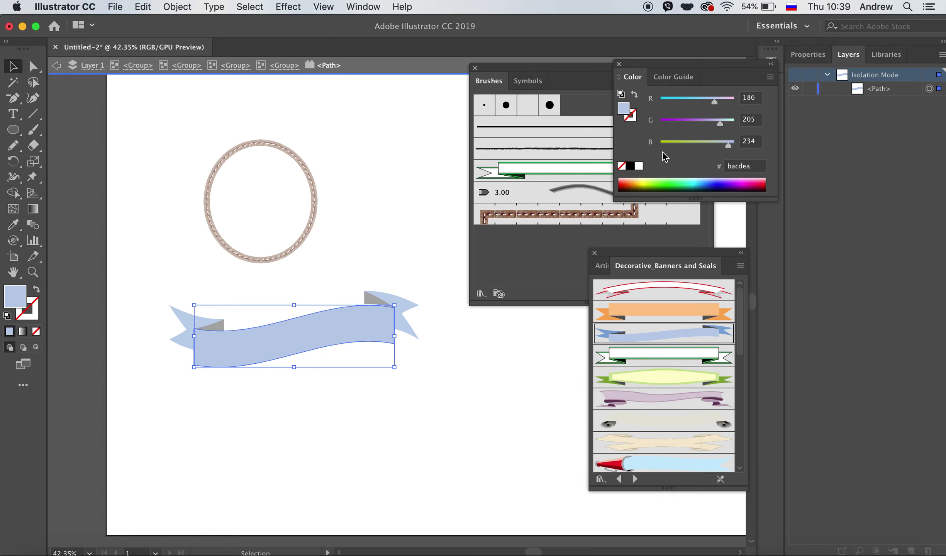
pyautogui.click(736, 181)
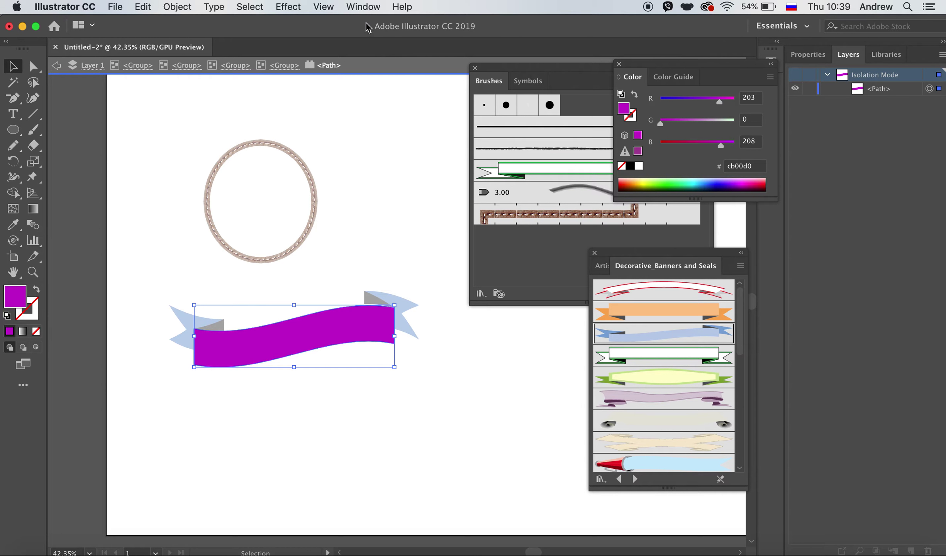
pyautogui.click(363, 6)
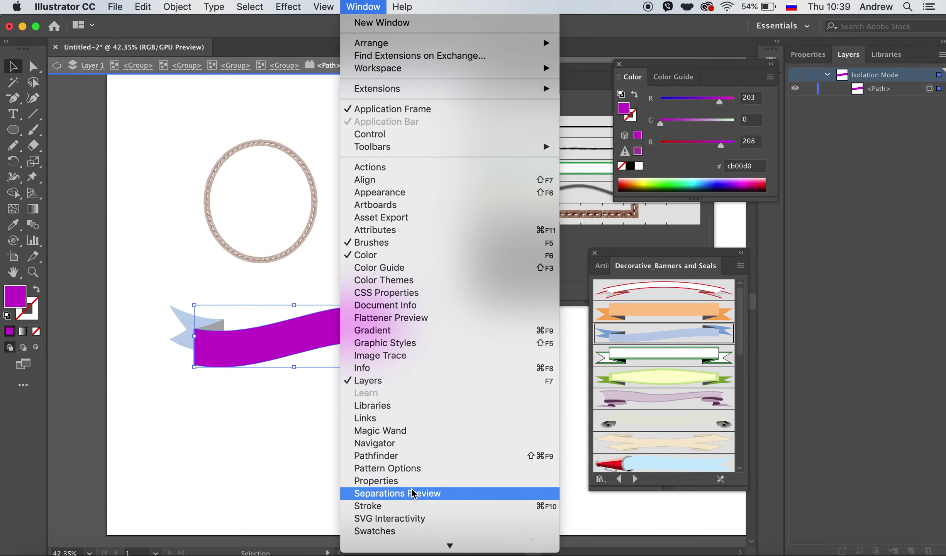
pyautogui.press('Escape')
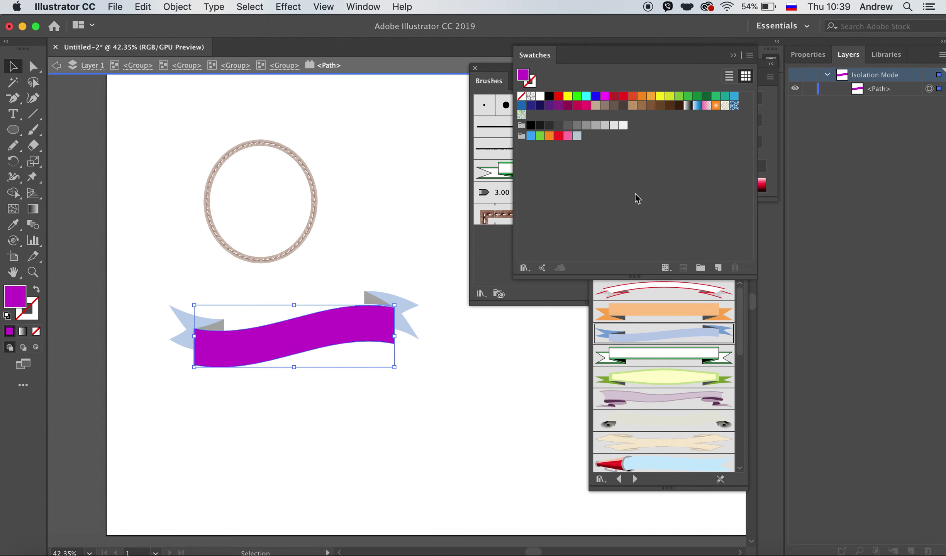
pyautogui.click(539, 136)
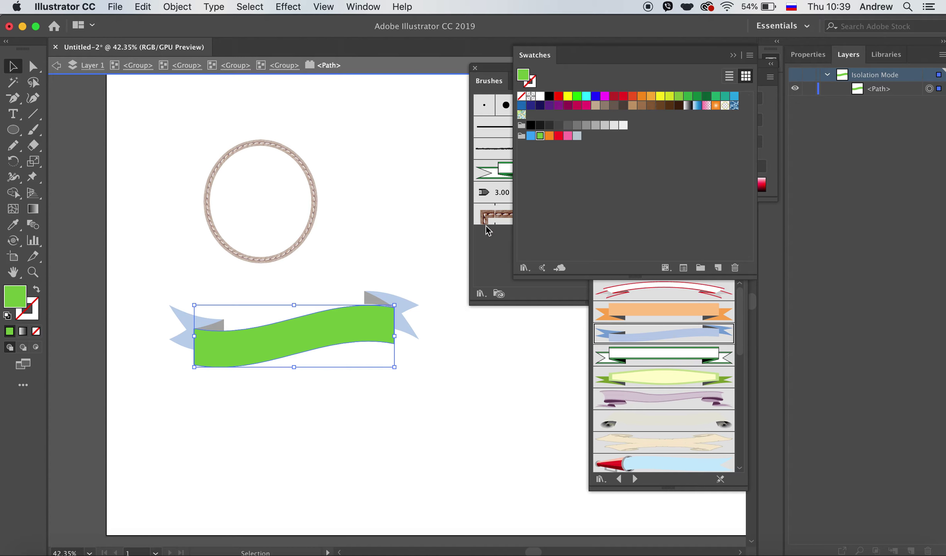
pyautogui.click(401, 305)
# Step: Recolour the banner's right and left ribbon ends with the same green swatch
pyautogui.click(275, 66)
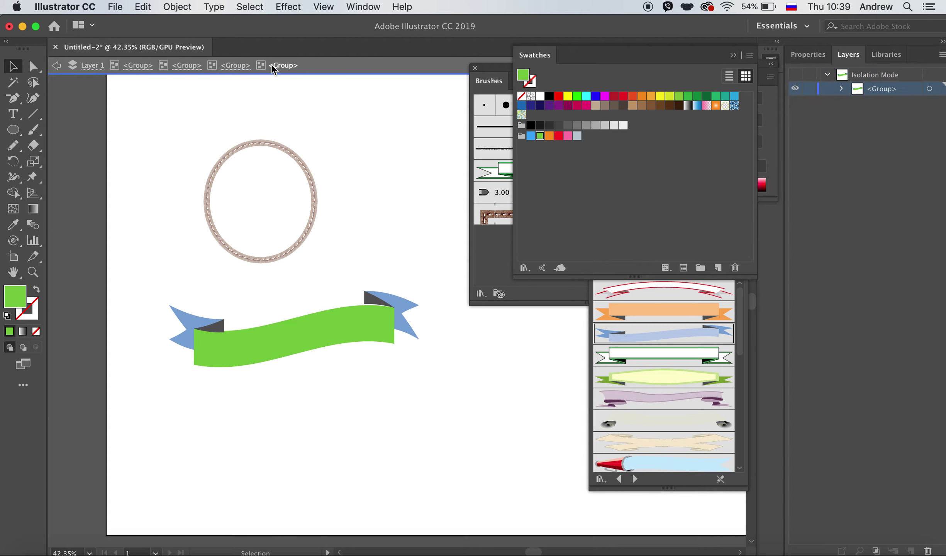
pyautogui.doubleClick(402, 305)
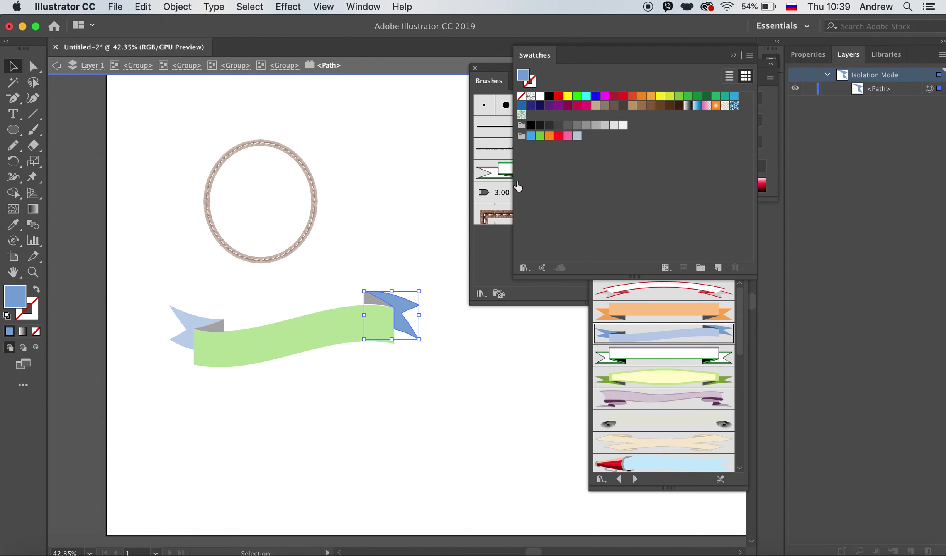
pyautogui.click(539, 136)
pyautogui.click(408, 236)
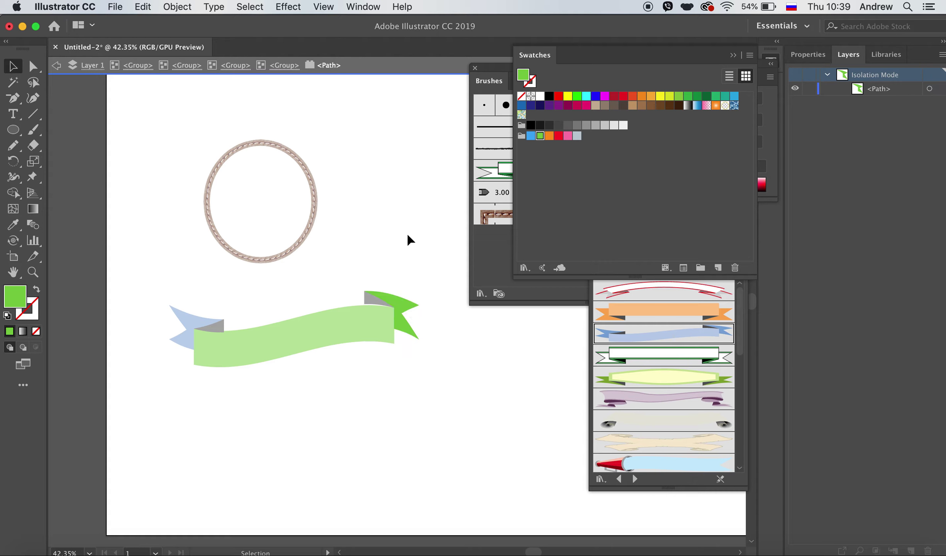
pyautogui.click(284, 66)
pyautogui.click(190, 320)
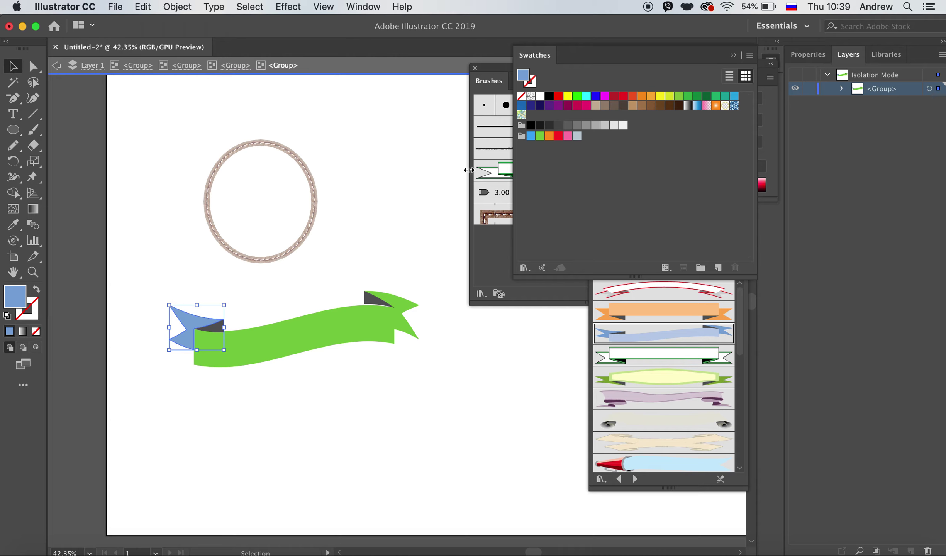
pyautogui.click(541, 136)
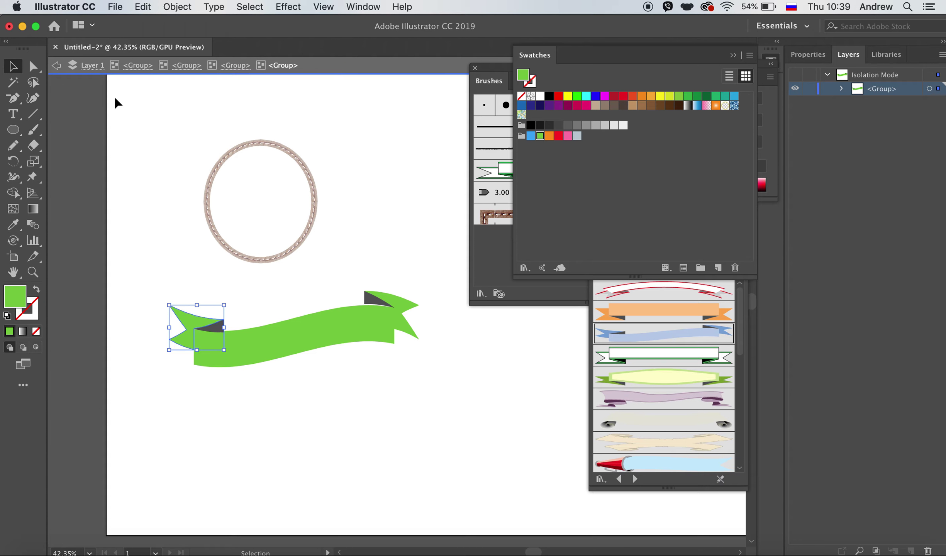
# Step: Exit isolation mode and move the whole banner slightly right and down
pyautogui.click(57, 65)
pyautogui.click(57, 66)
pyautogui.click(307, 352)
pyautogui.click(384, 395)
pyautogui.moveTo(296, 345); pyautogui.dragTo(336, 361)
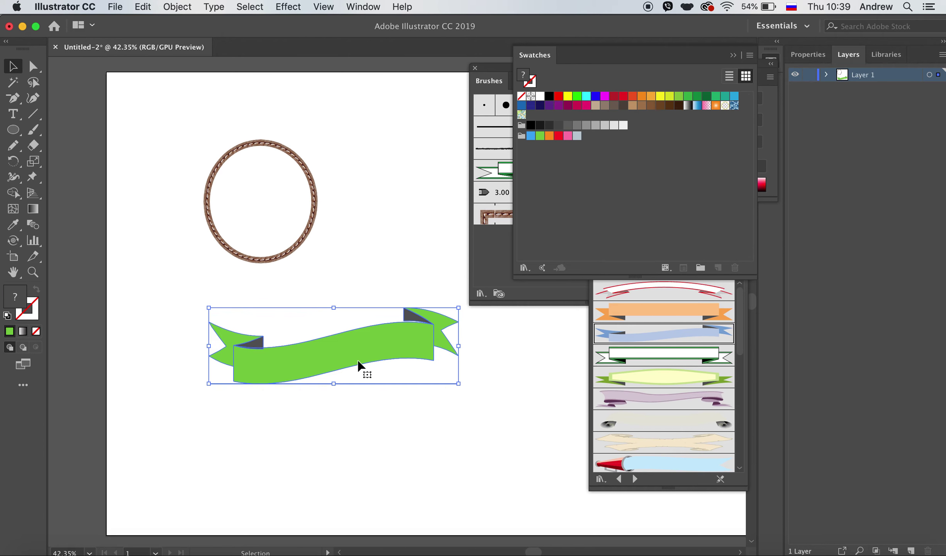
# Step: Try the purple banner brush on the green banner, then undo it
pyautogui.click(669, 406)
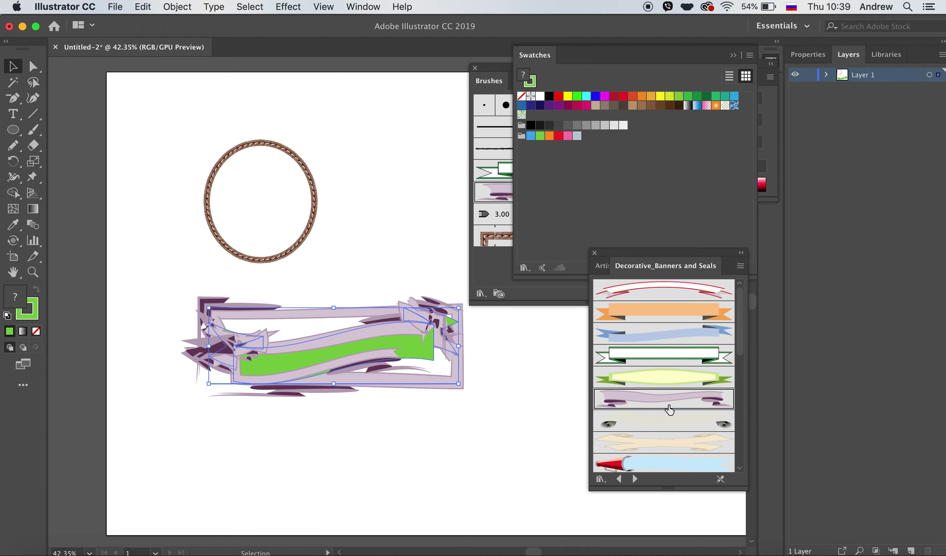
pyautogui.hotkey('ctrl', 'z')
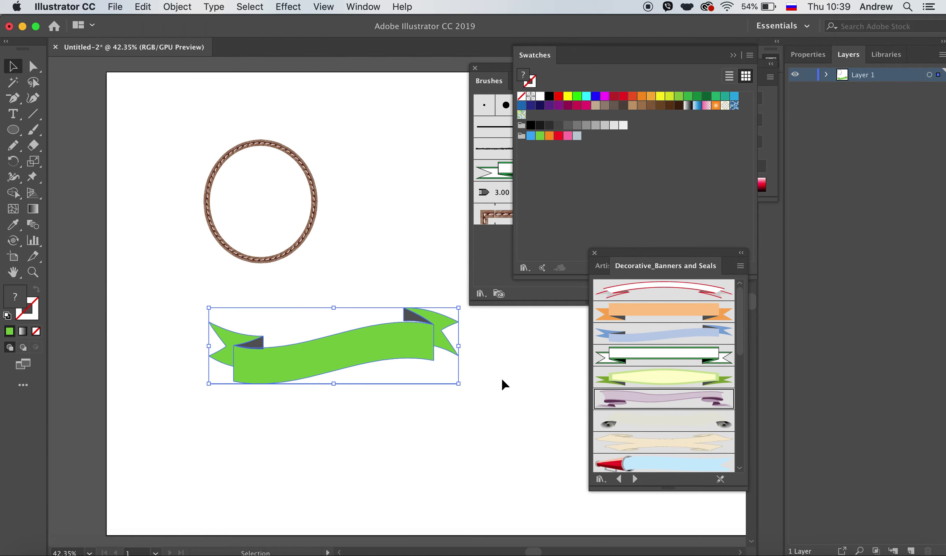
pyautogui.click(384, 258)
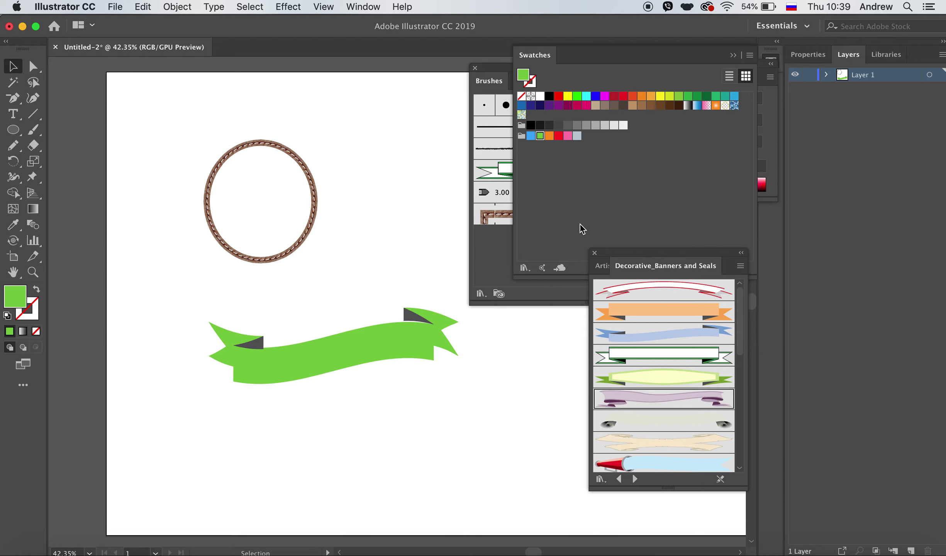
# Step: Tear off the Decorative_Banners and Seals library as a floating panel and open the Brushes panel menu
pyautogui.moveTo(688, 260); pyautogui.dragTo(508, 332)
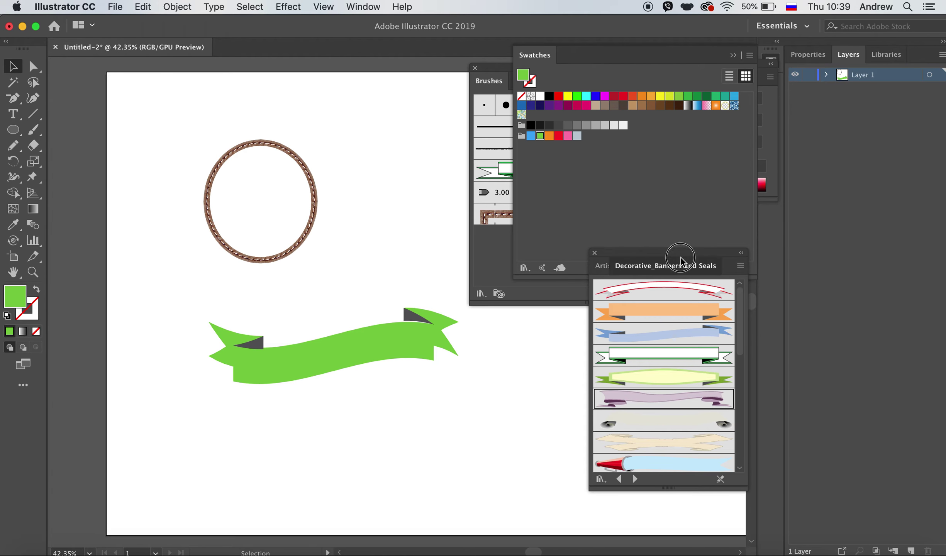
pyautogui.click(495, 241)
pyautogui.click(707, 81)
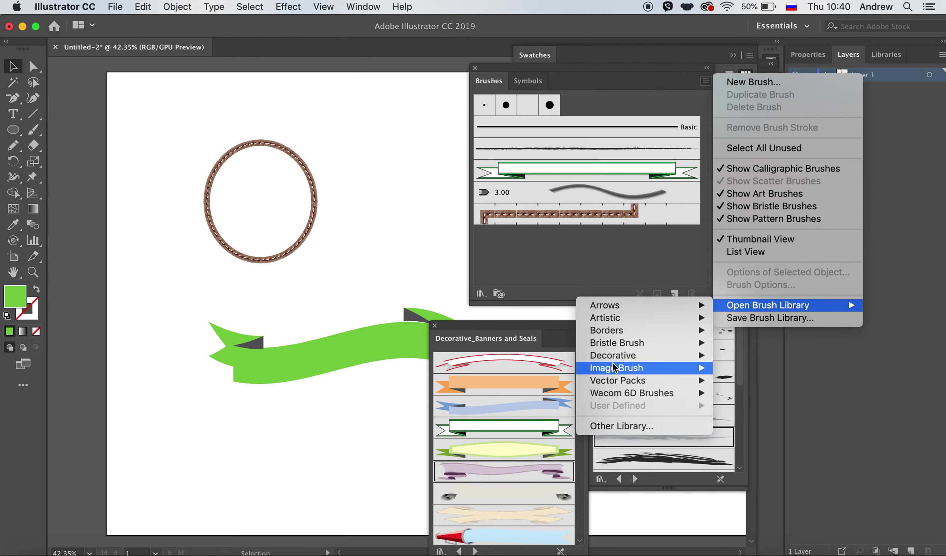
pyautogui.moveTo(614, 355)
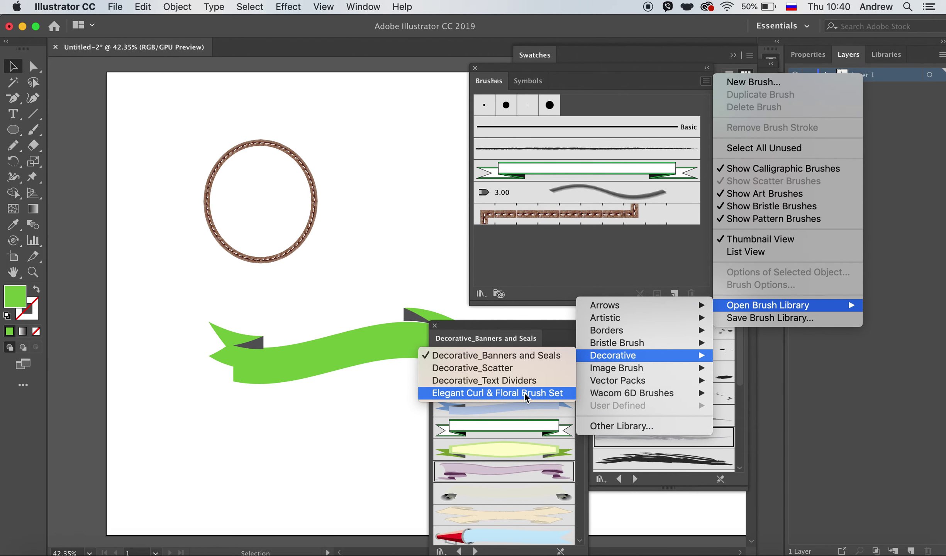
# Step: Open the Elegant Curl & Floral Brush Set library, reposition and enlarge its panel
pyautogui.click(543, 393)
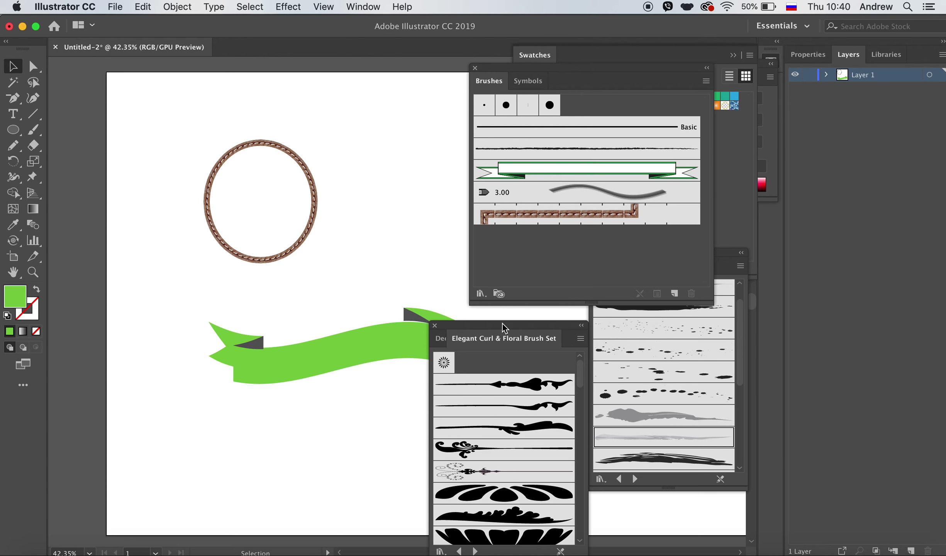
pyautogui.moveTo(503, 324); pyautogui.dragTo(510, 185)
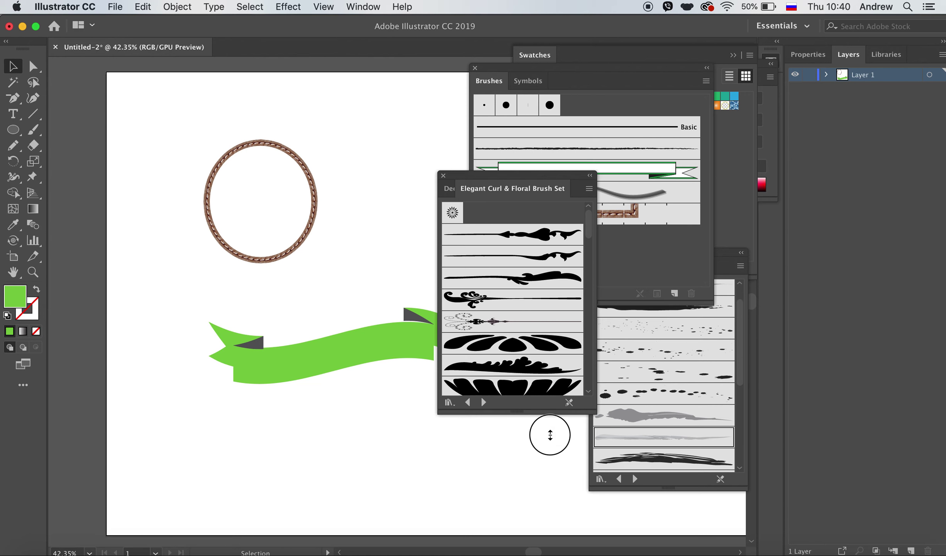
pyautogui.moveTo(550, 409); pyautogui.dragTo(550, 537)
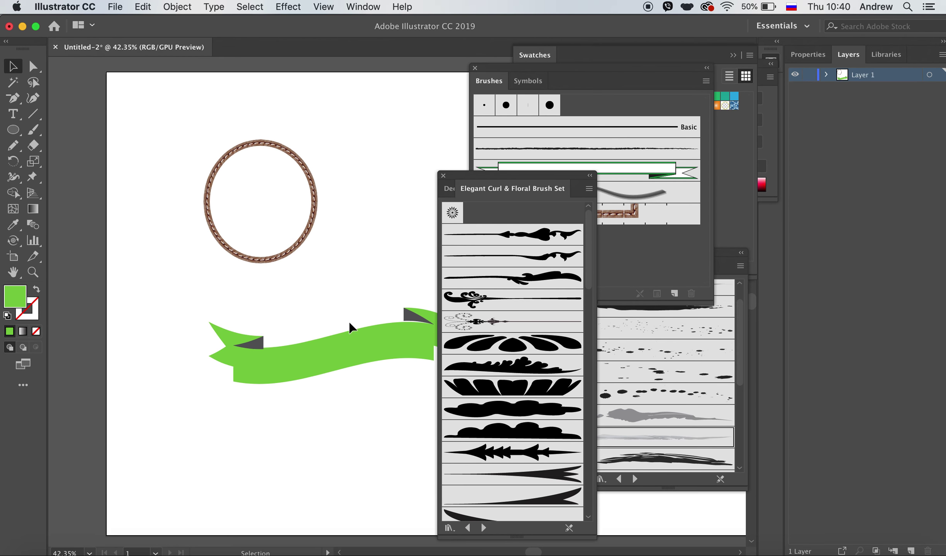
# Step: Delete the leather-seam oval and the green banner
pyautogui.click(260, 262)
pyautogui.press('Delete')
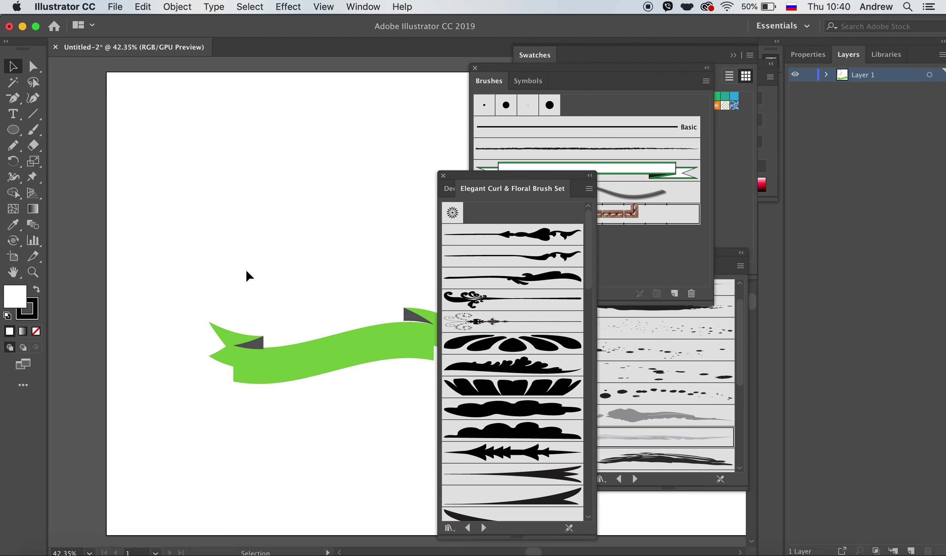
pyautogui.click(310, 372)
pyautogui.press('Delete')
# Step: Draw a rectangle at the upper left, reset default colours and apply a floral petal brush
pyautogui.click(13, 131)
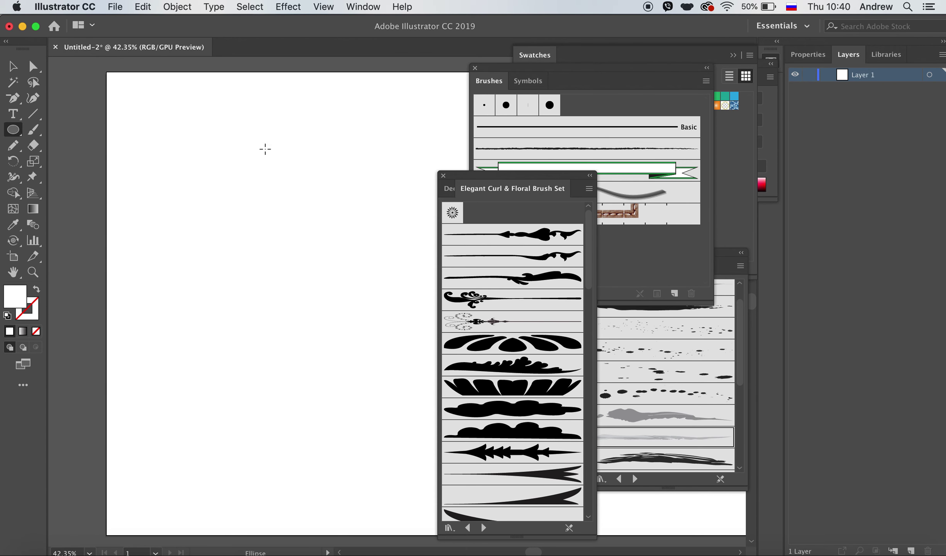
pyautogui.moveTo(11, 134); pyautogui.dragTo(58, 131)
pyautogui.moveTo(217, 138); pyautogui.dragTo(345, 261)
pyautogui.click(500, 282)
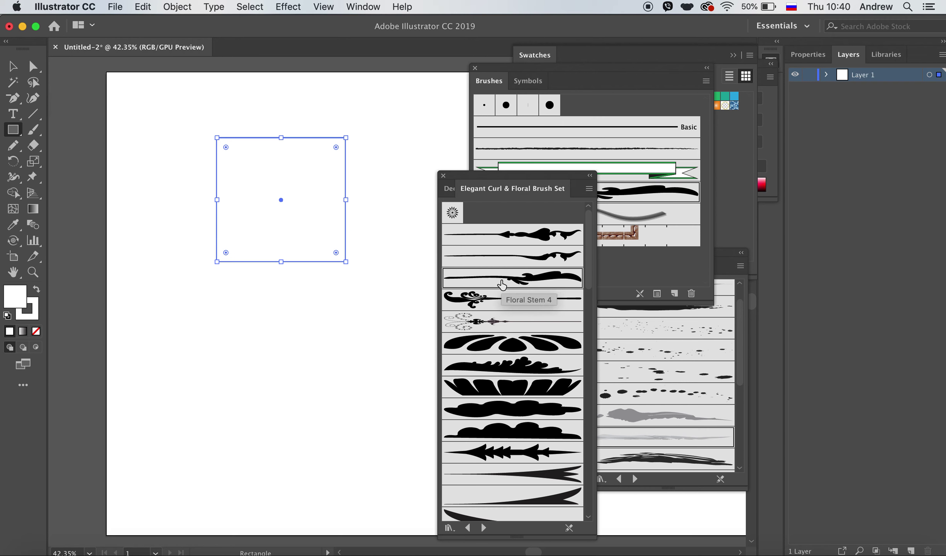
pyautogui.click(13, 66)
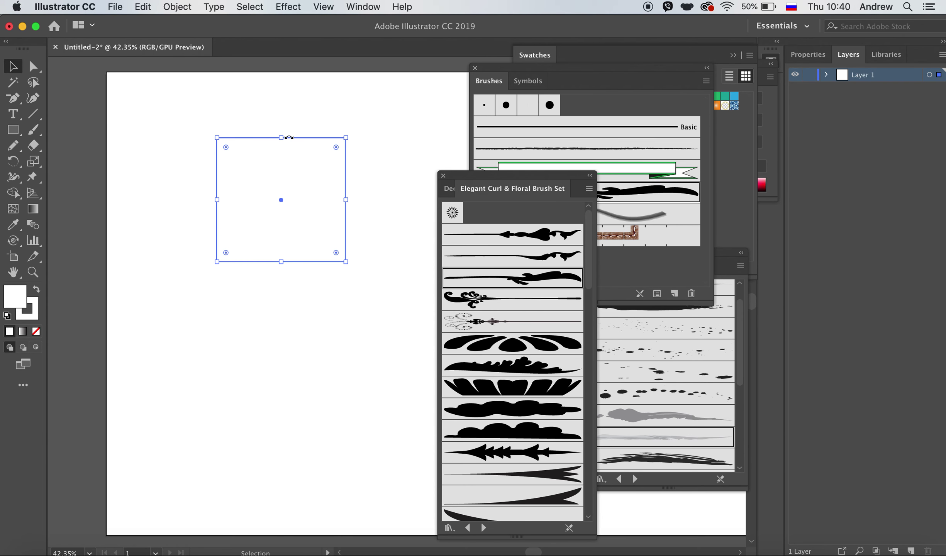
pyautogui.click(311, 140)
pyautogui.click(7, 318)
pyautogui.click(508, 345)
pyautogui.click(366, 299)
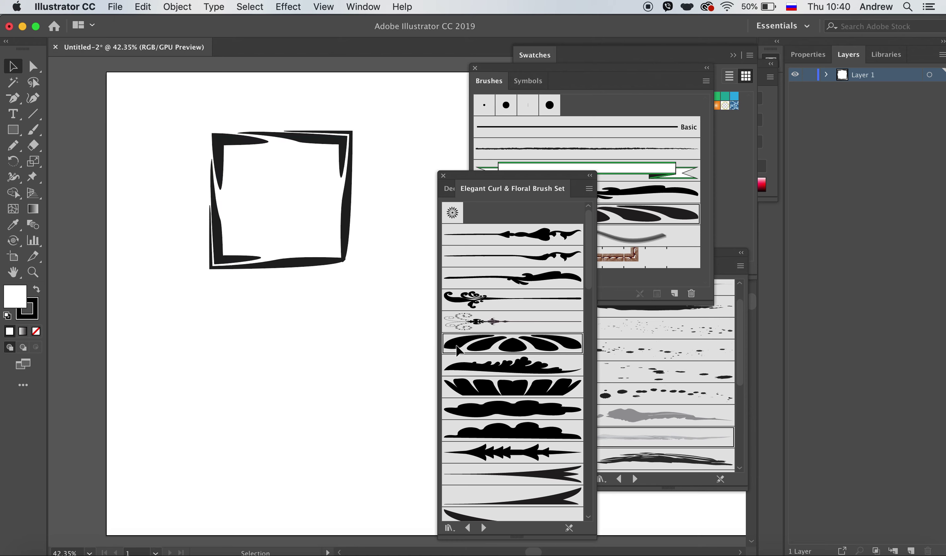
# Step: Drag petal, feather-shaped and cloud-like floral brush strokes onto the artboard below the frame
pyautogui.moveTo(502, 348)
pyautogui.mouseDown()
pyautogui.moveTo(269, 337)
pyautogui.moveTo(392, 384)
pyautogui.mouseUp()
pyautogui.click(282, 340)
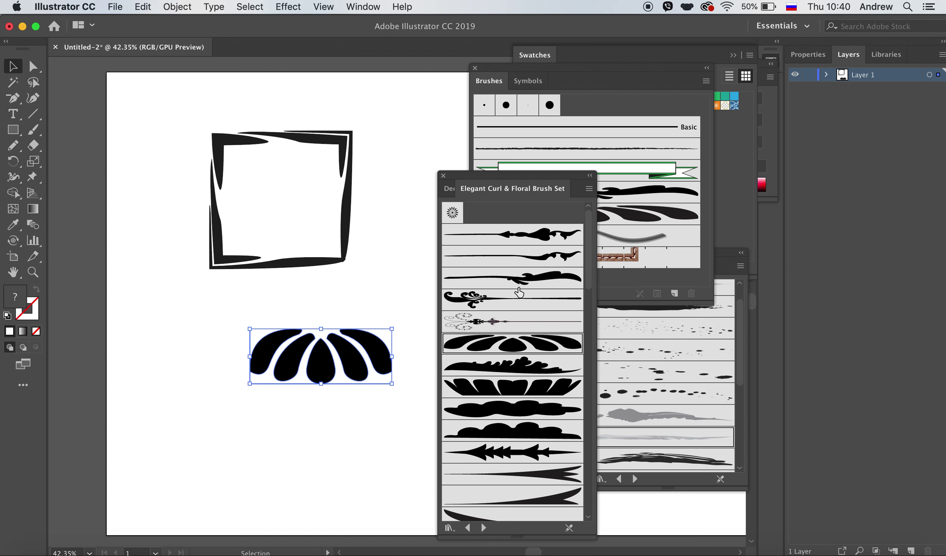
pyautogui.scroll(-5, 474, 340)
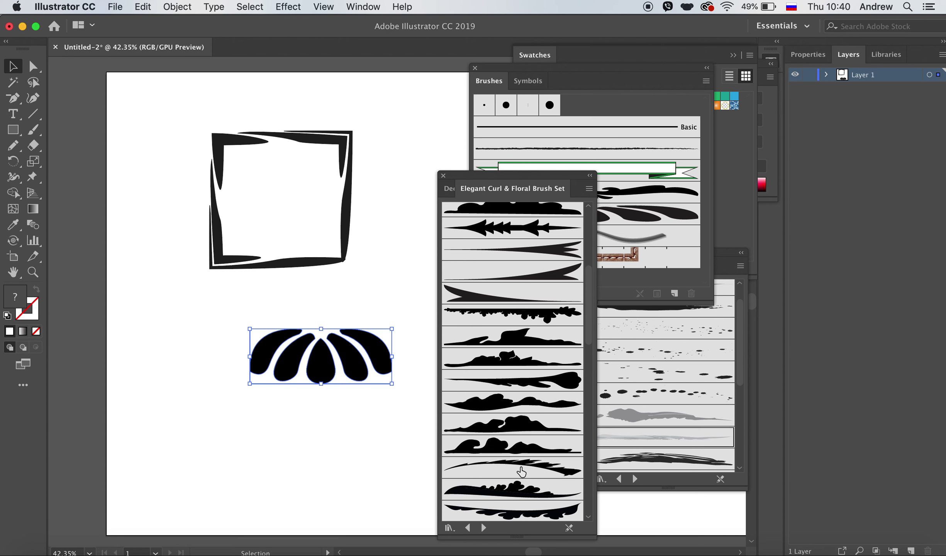
pyautogui.moveTo(522, 468); pyautogui.dragTo(359, 437)
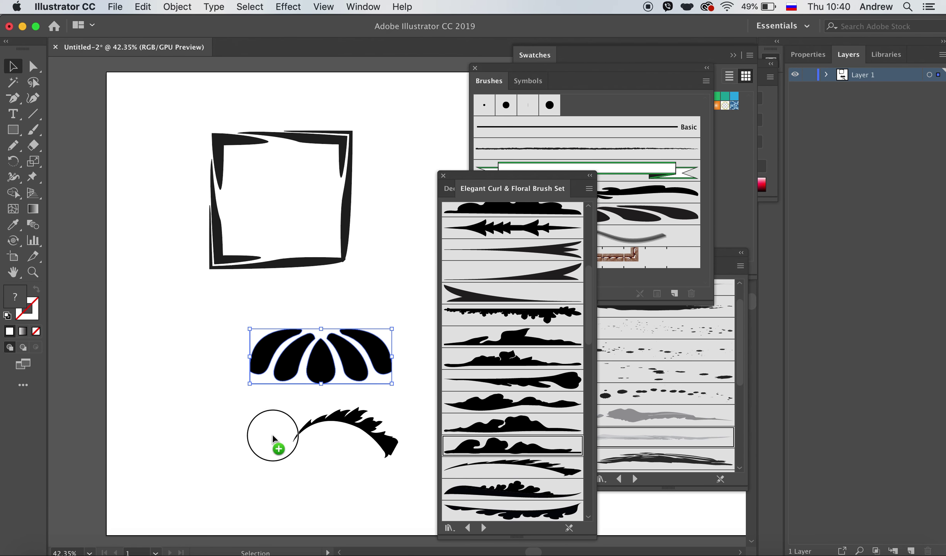
pyautogui.moveTo(486, 451); pyautogui.dragTo(196, 416)
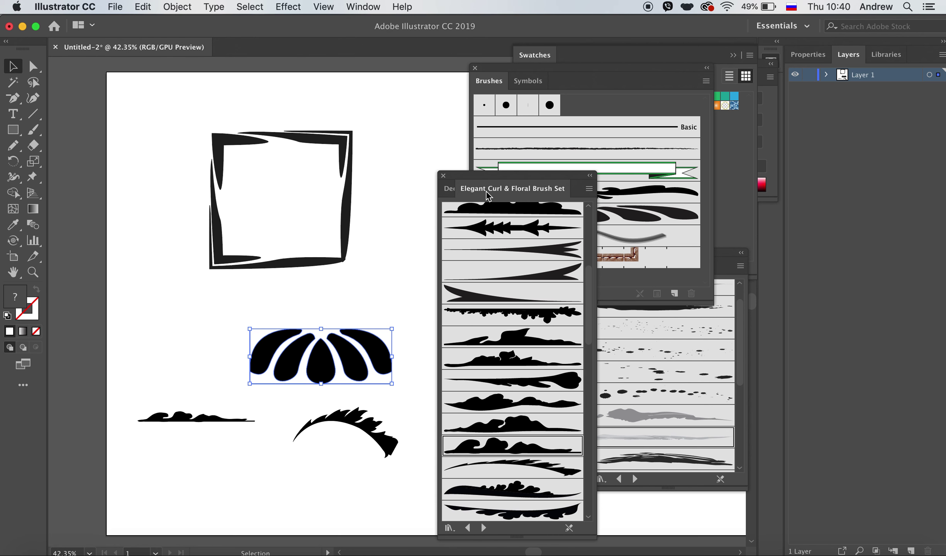
pyautogui.click(363, 6)
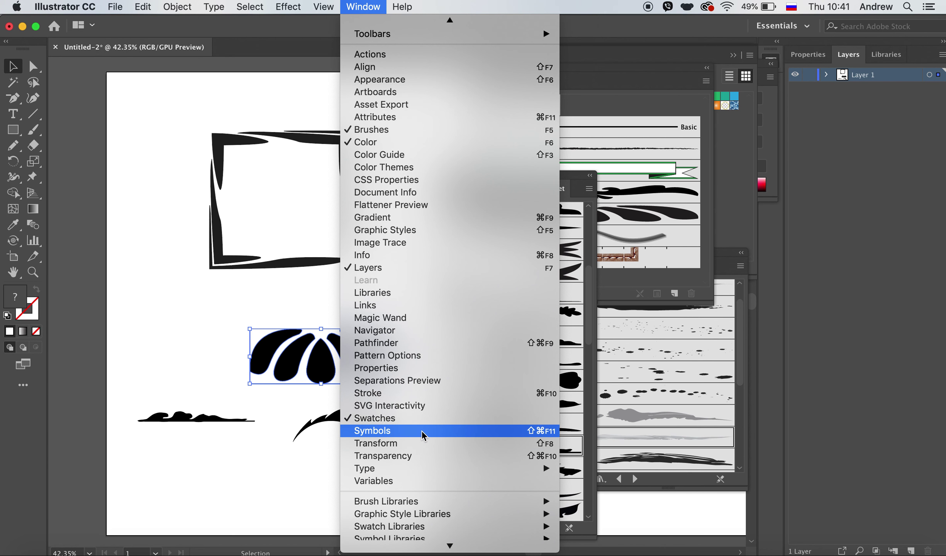
# Step: Reopen the Symbols panel with its default symbols beside the brushes
pyautogui.click(423, 433)
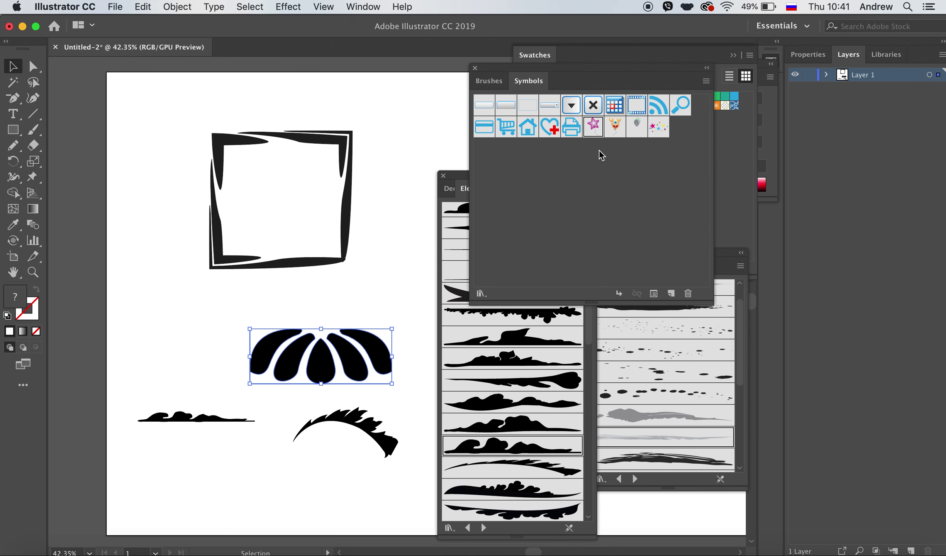